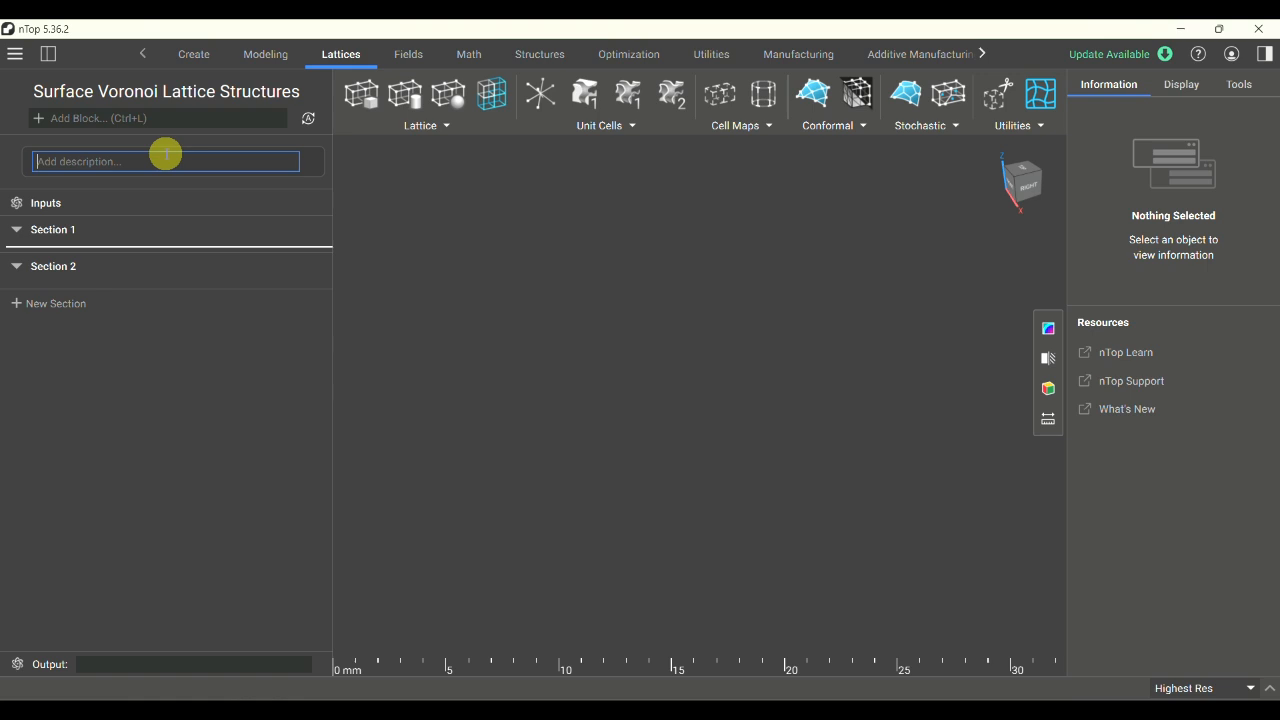
- Enter the notebook description "The design of surface voronoi lattice structures"
text(The design of surface voronoi )
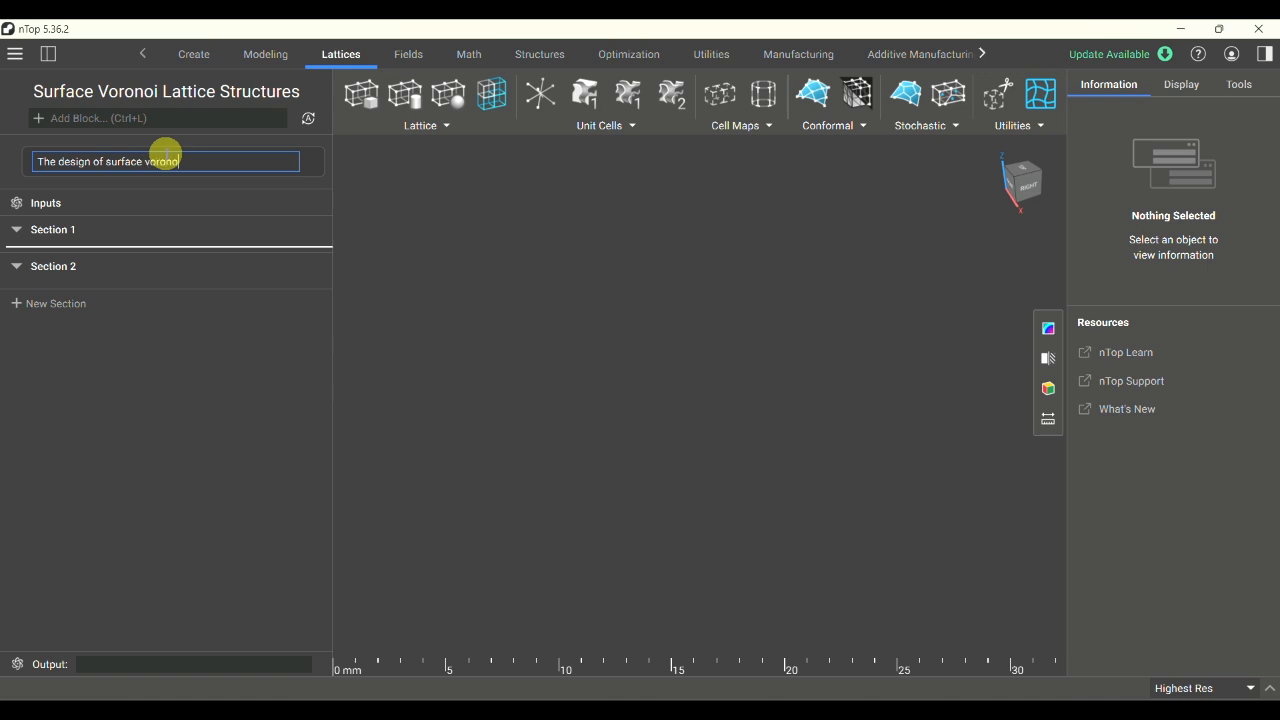
text(lattice structures)
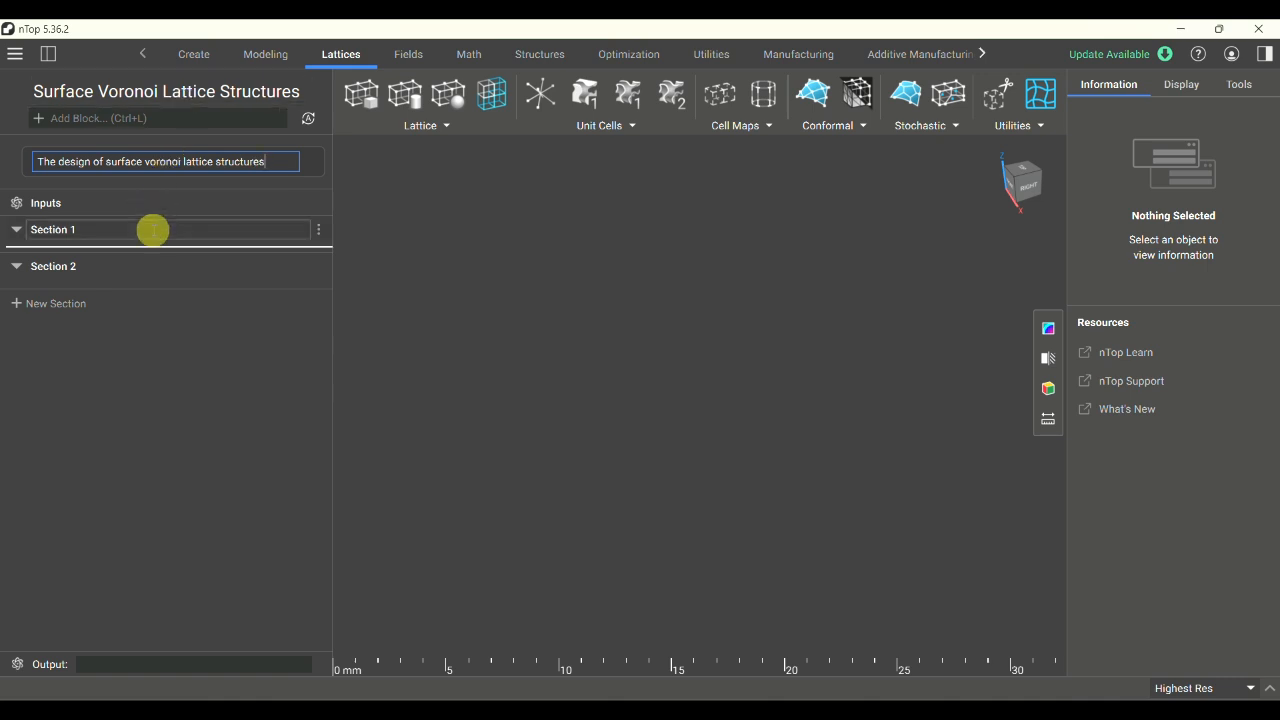
- Rename Section 1 as "Surface Voronoi Lattice Structures"
click(153, 230)
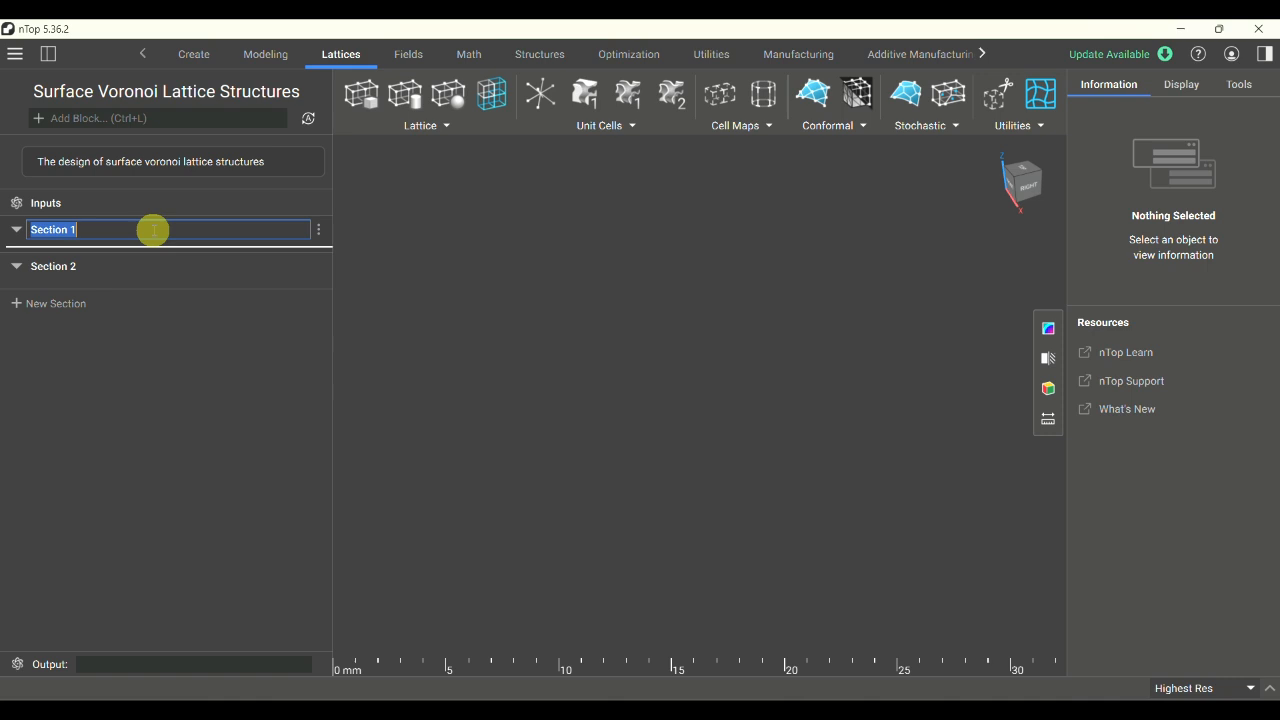
text(Surface Voronoi Lattice Structures)
click(407, 201)
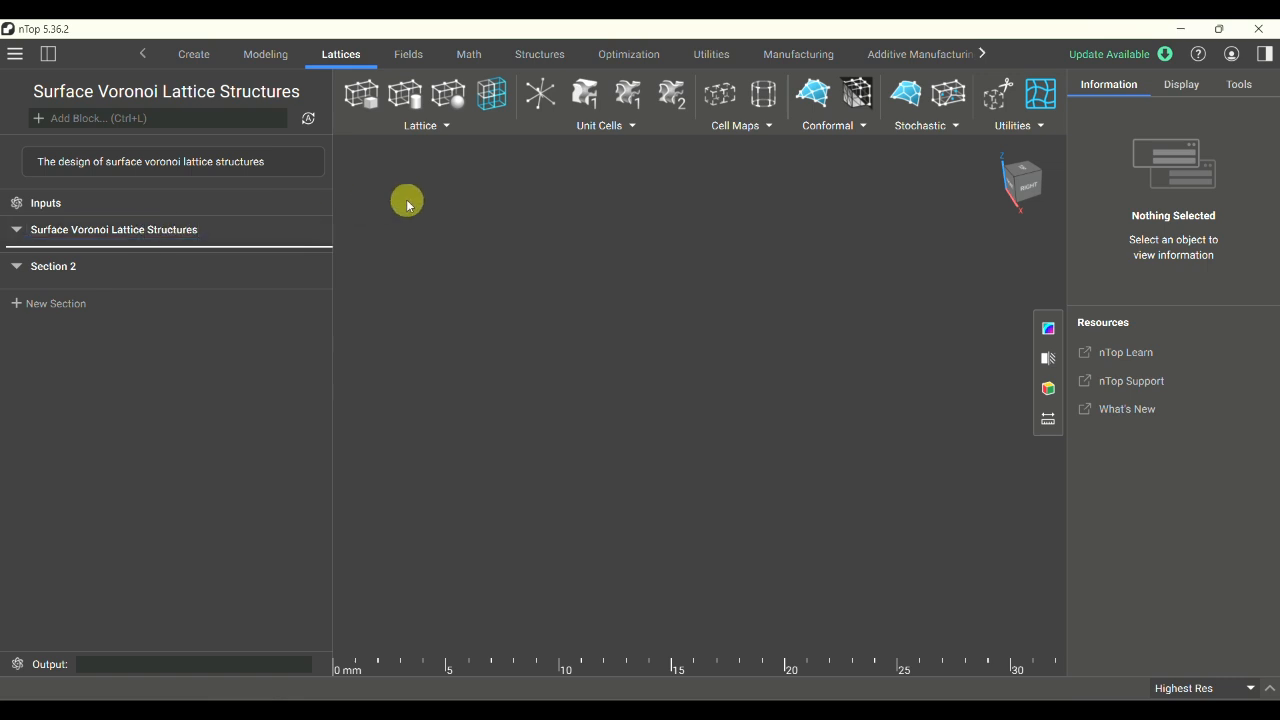
right_click(25, 222)
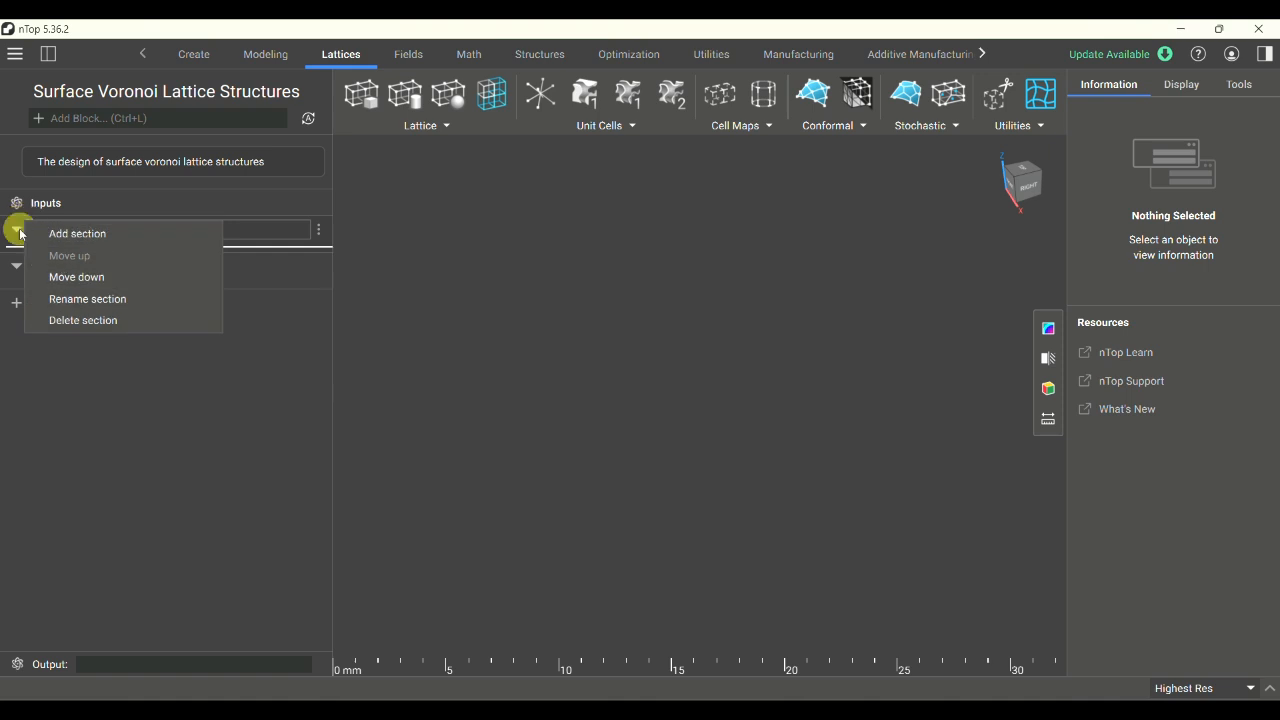
click(73, 194)
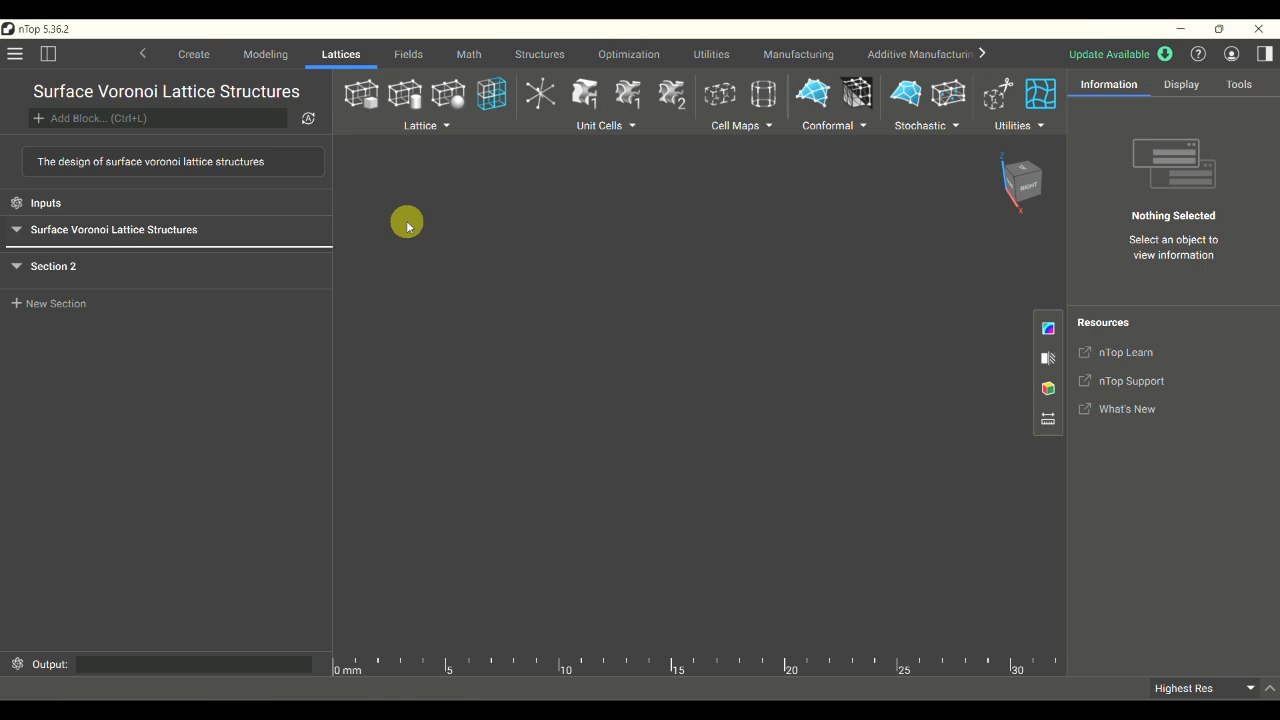
- Add a Voronoi Surface Lattice block to the Surface Voronoi Lattice Structures section and view its properties
click(194, 54)
click(345, 55)
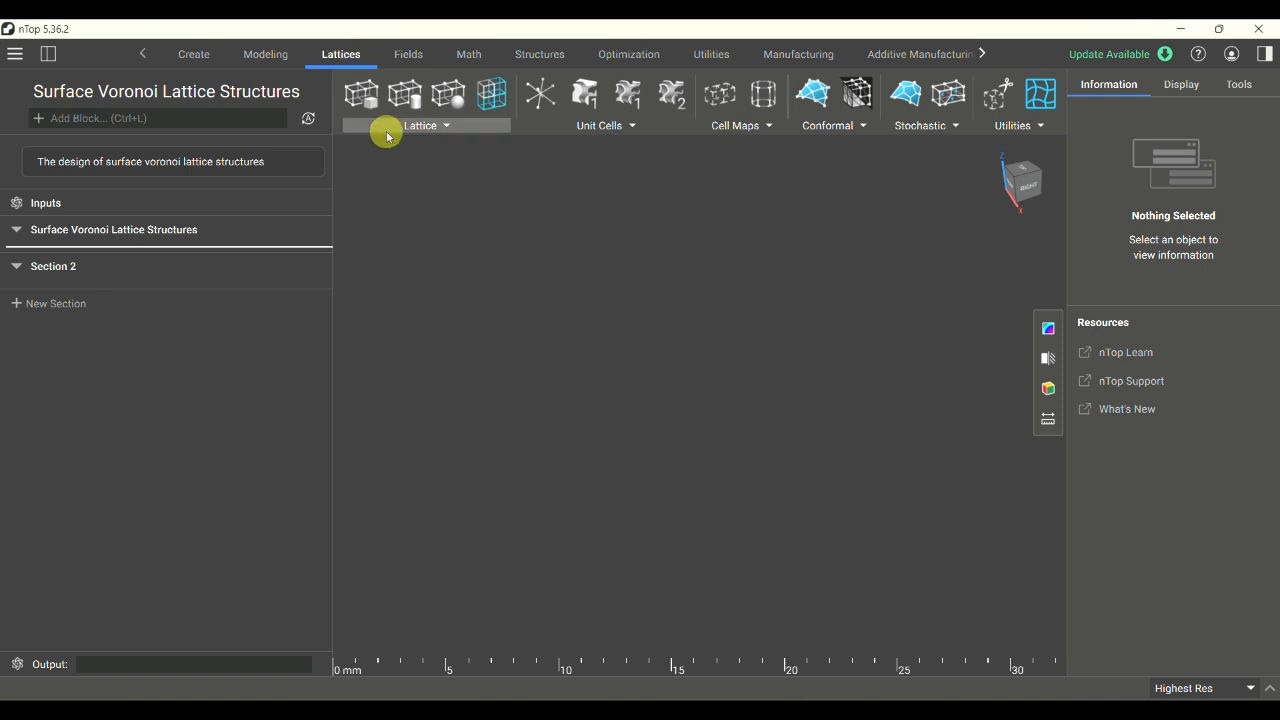
click(935, 125)
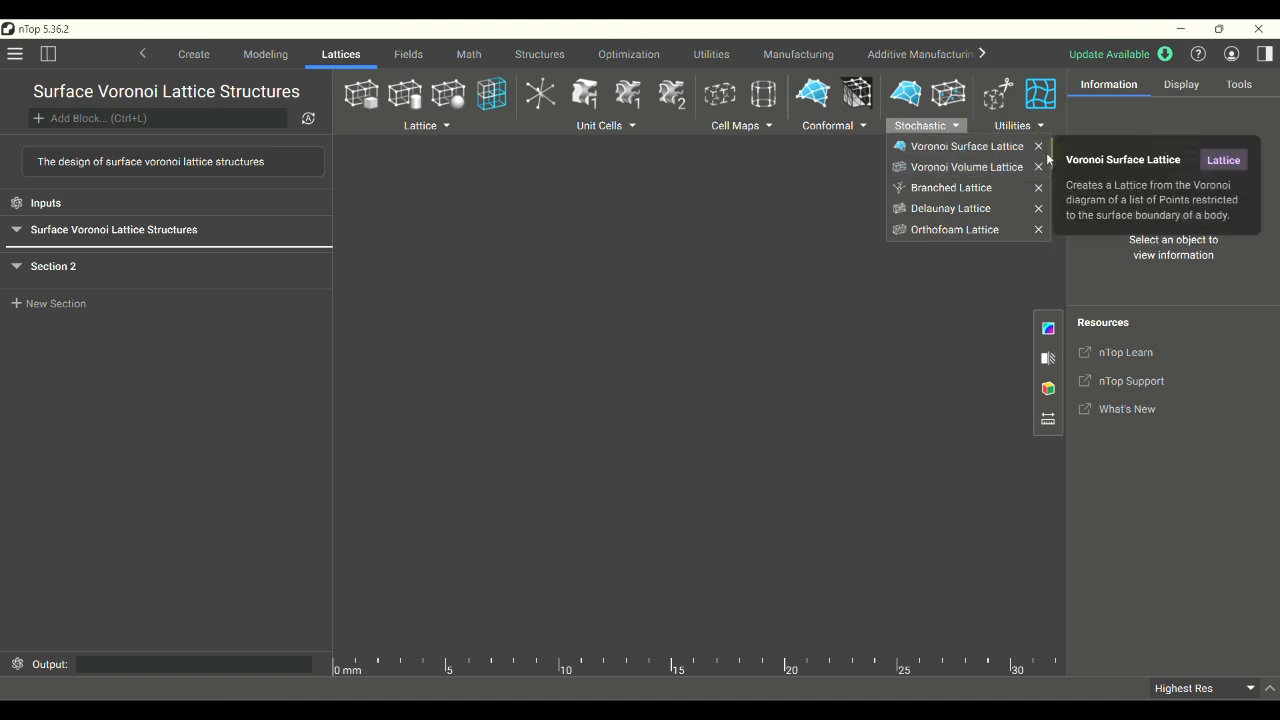
click(1000, 150)
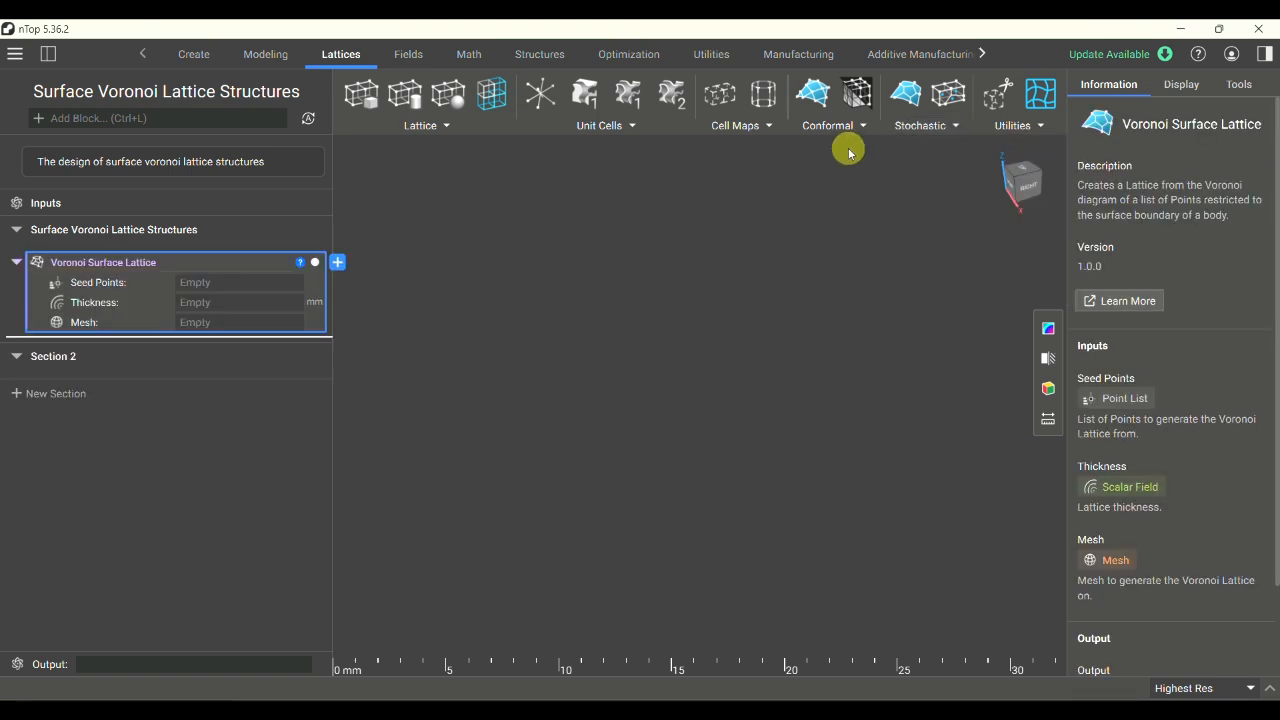
click(295, 264)
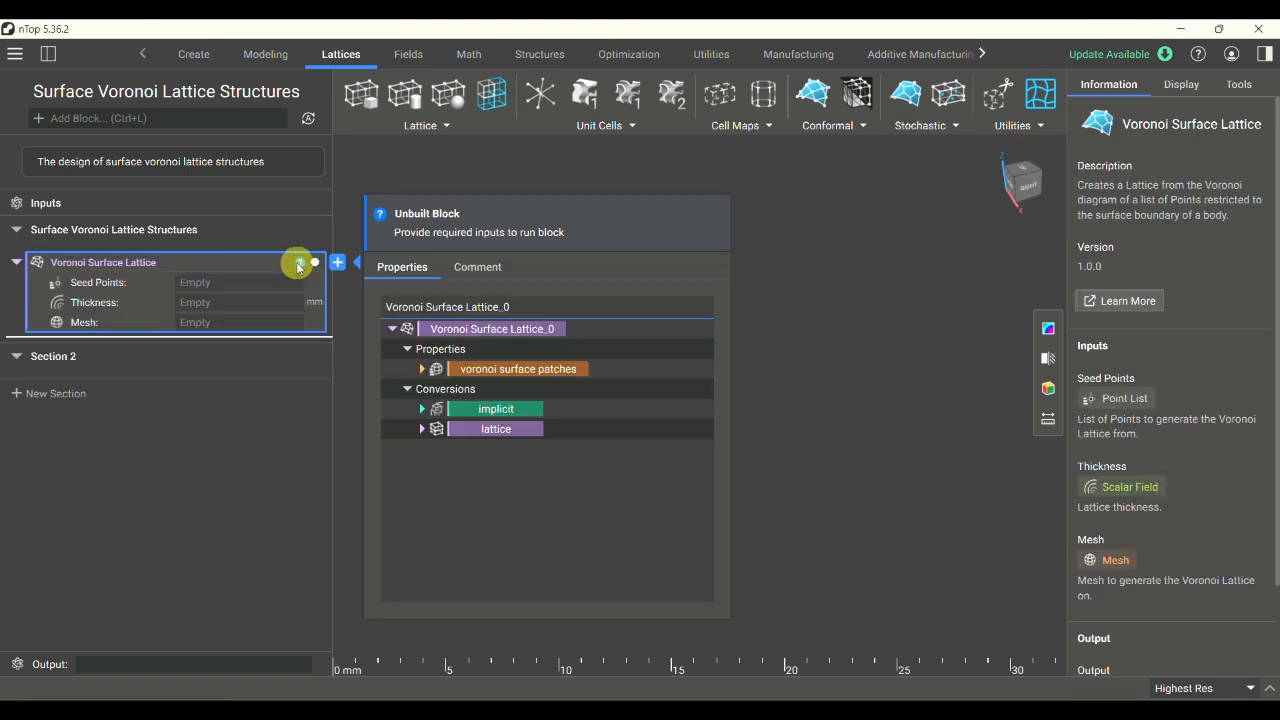
click(528, 183)
- Search the blocks for "voronoi", add a second Voronoi Surface Lattice block, and delete that duplicate
click(912, 126)
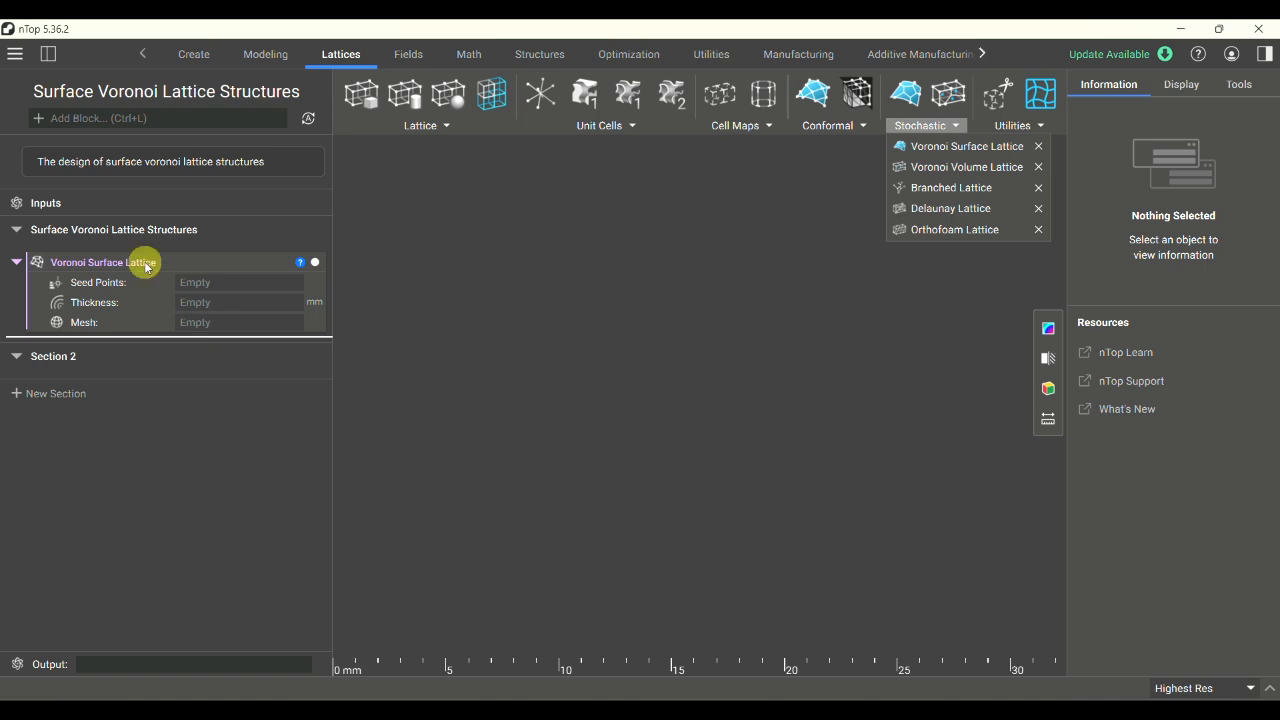
click(129, 119)
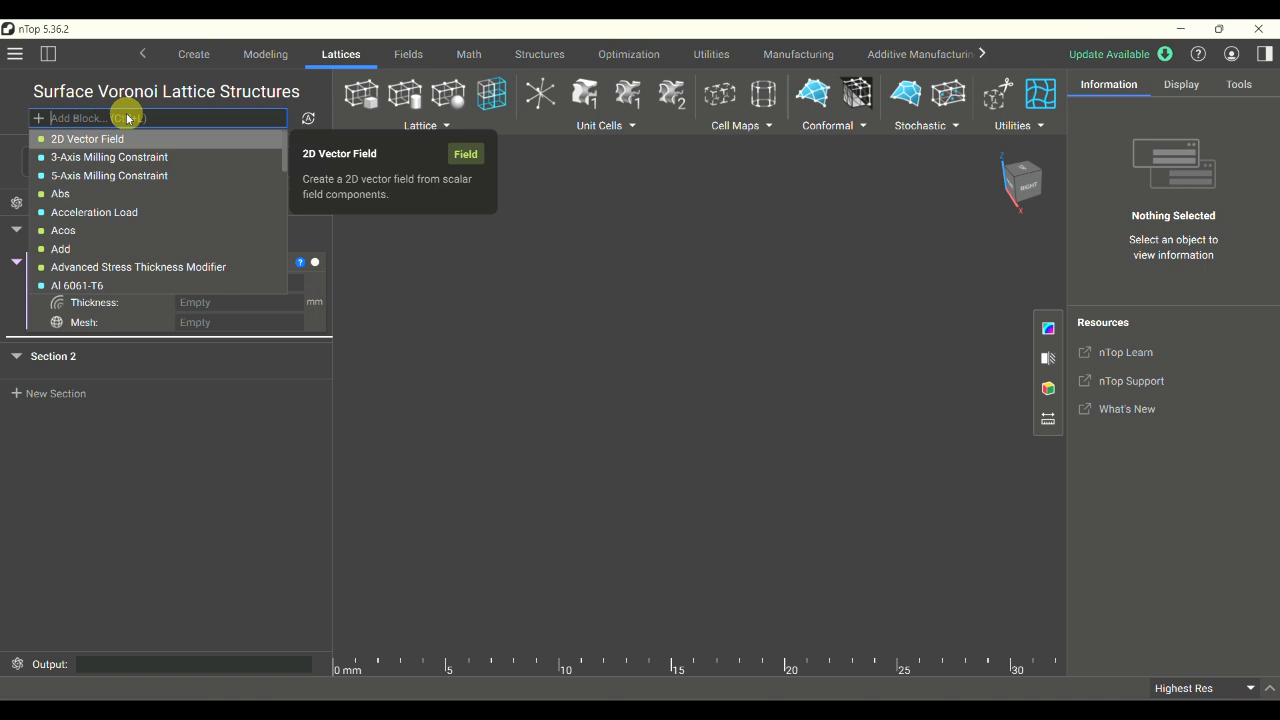
text(voronoi)
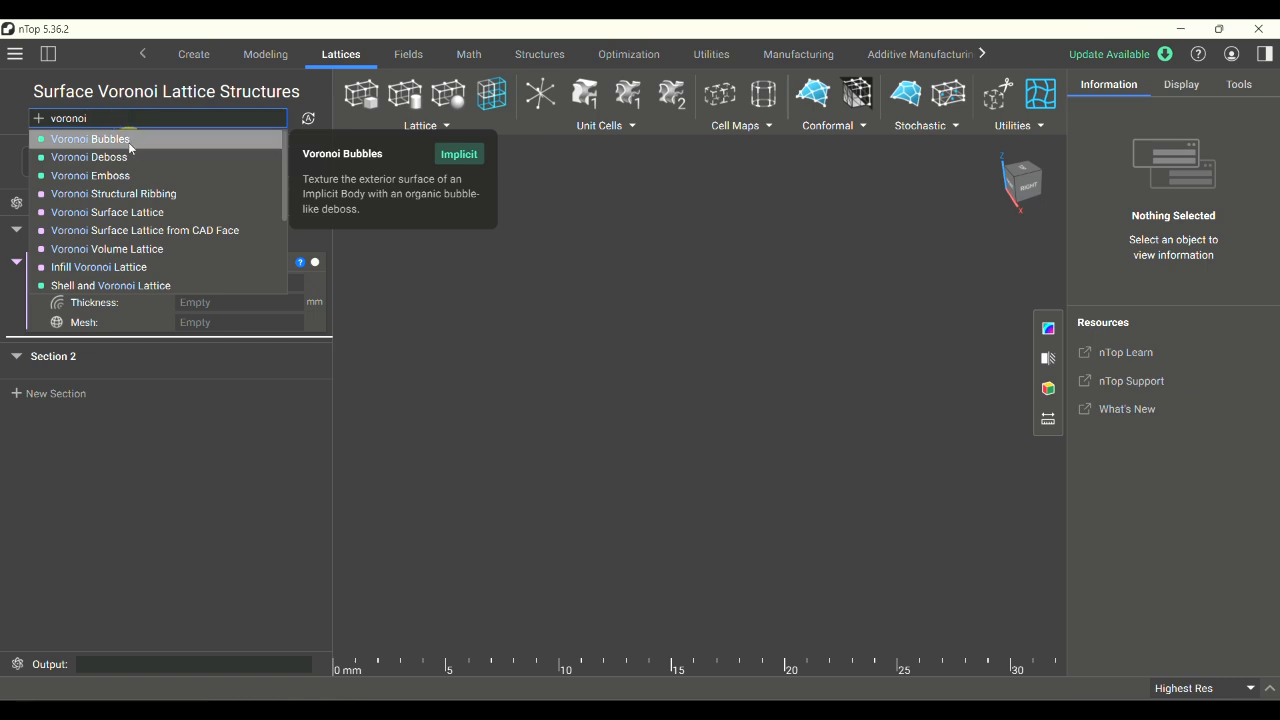
click(166, 214)
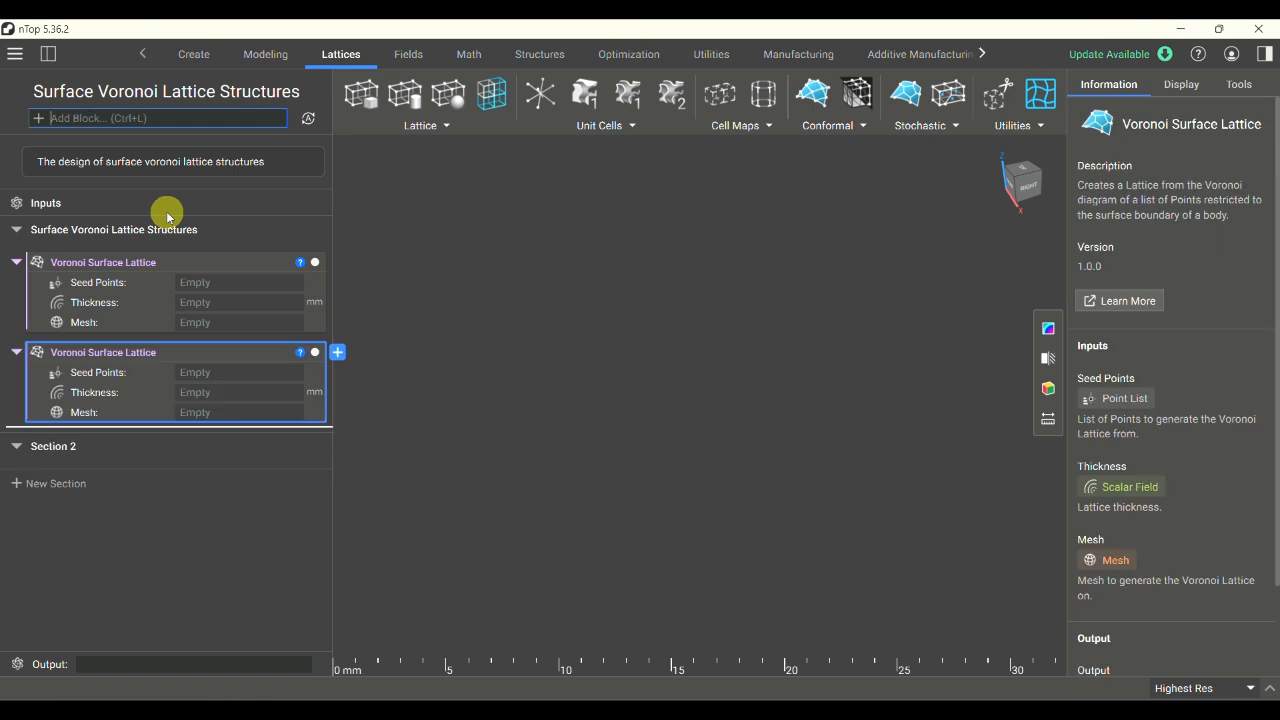
click(199, 358)
key(Delete)
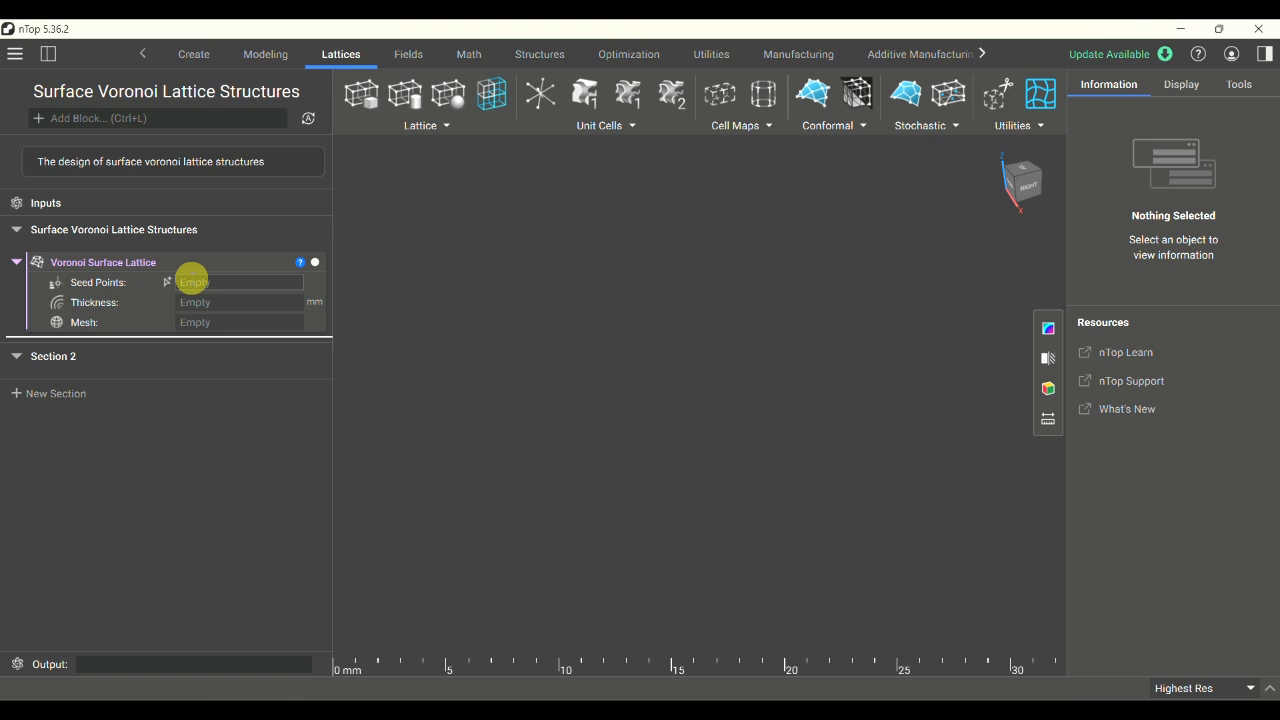
- Insert a Random Points in Body block as the Seed Points of the Voronoi Surface Lattice
click(192, 281)
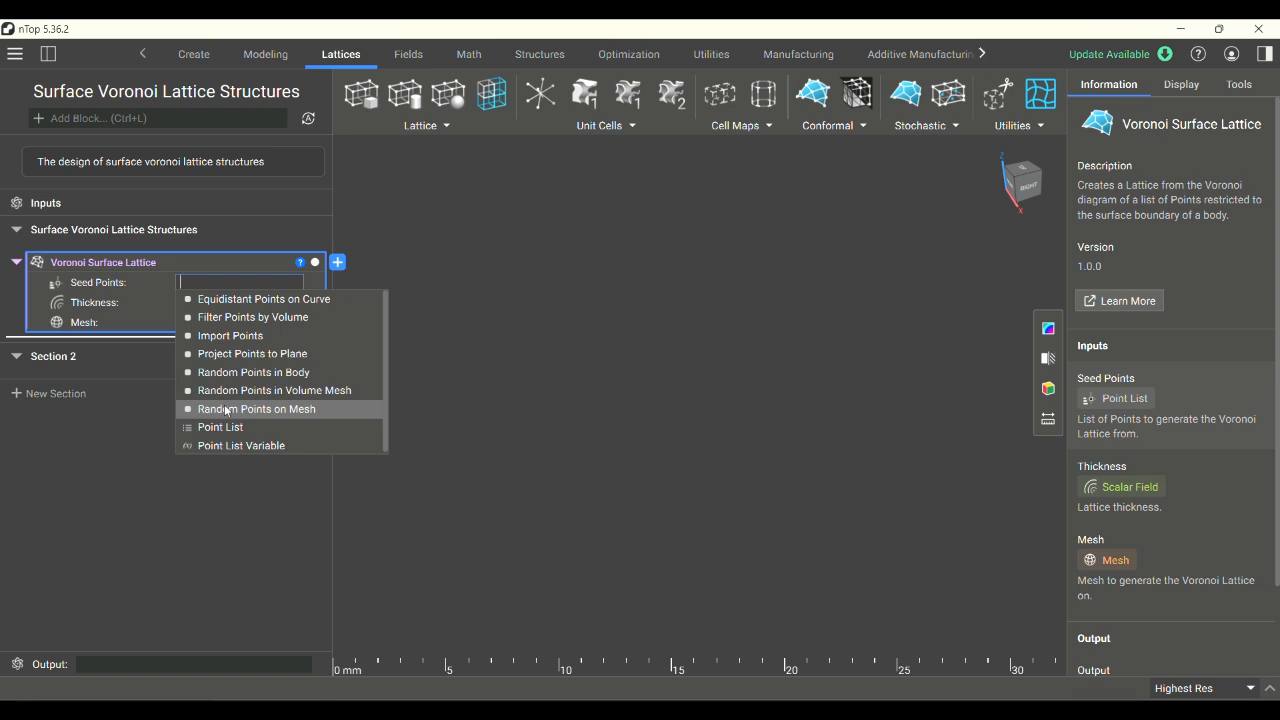
click(292, 372)
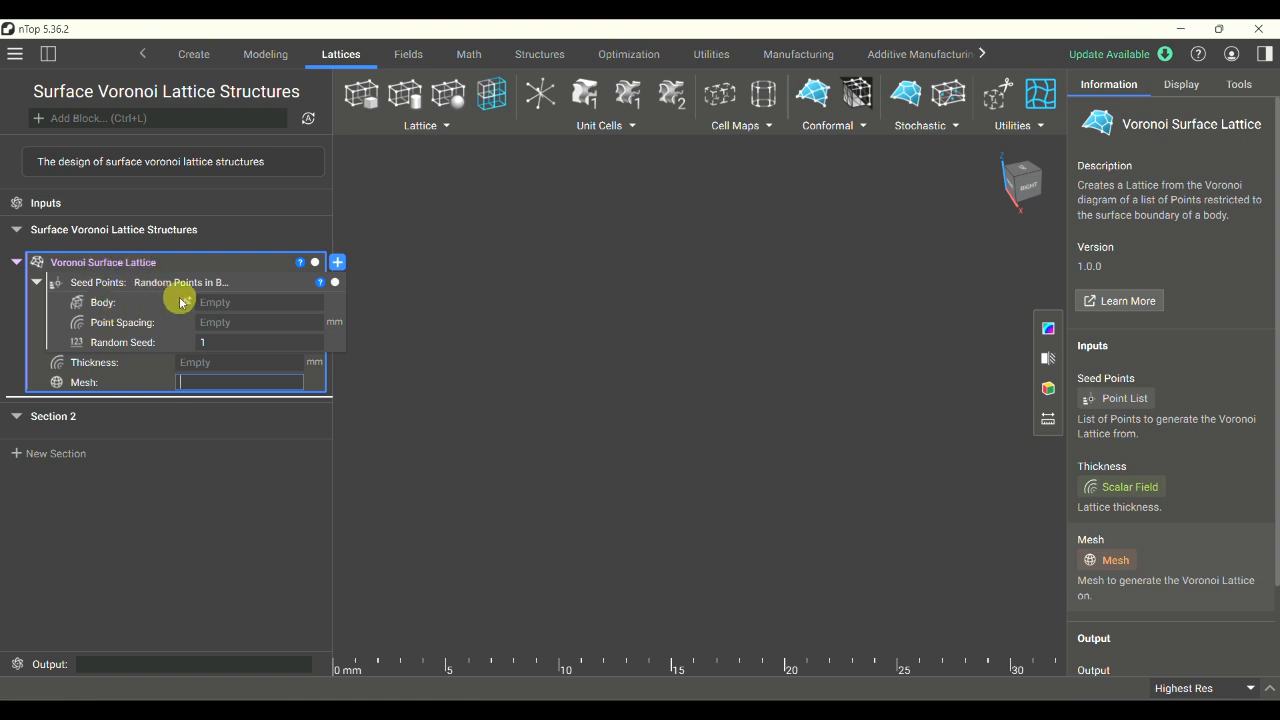
double_click(246, 302)
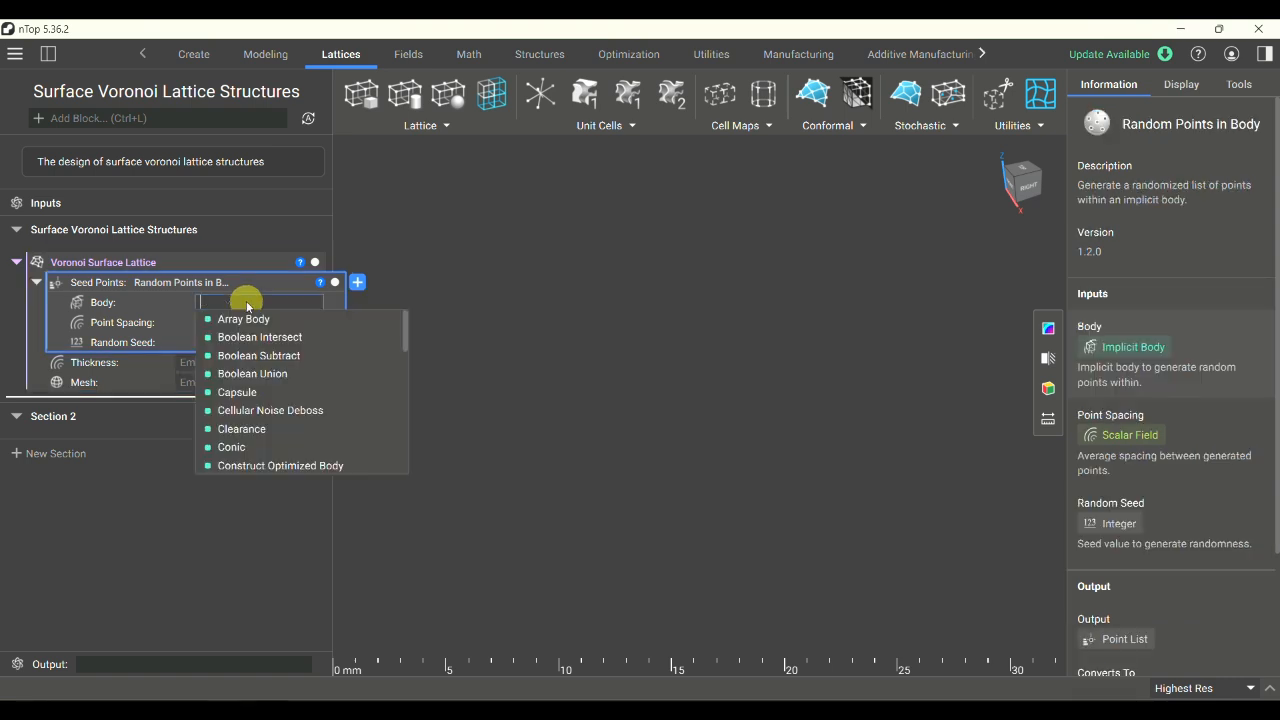
click(242, 300)
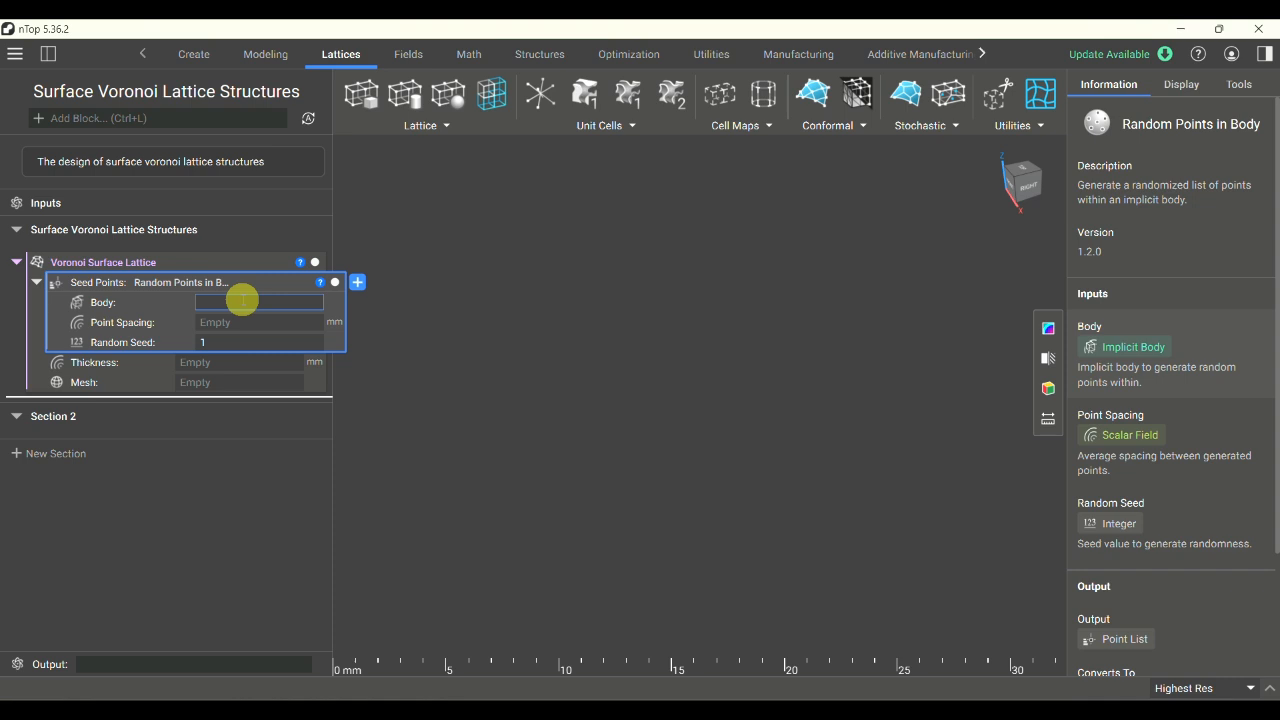
- Add a Cube primitive and make it a variable named "cube body"
click(187, 57)
click(685, 127)
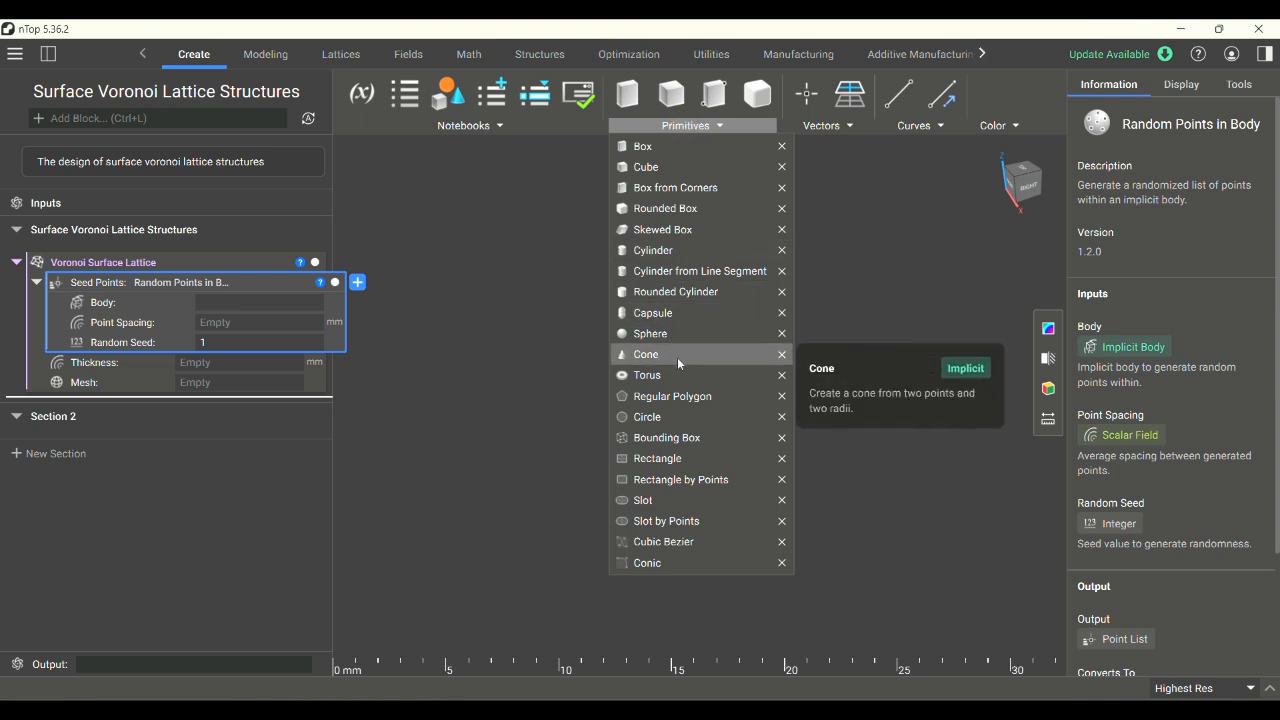
click(660, 169)
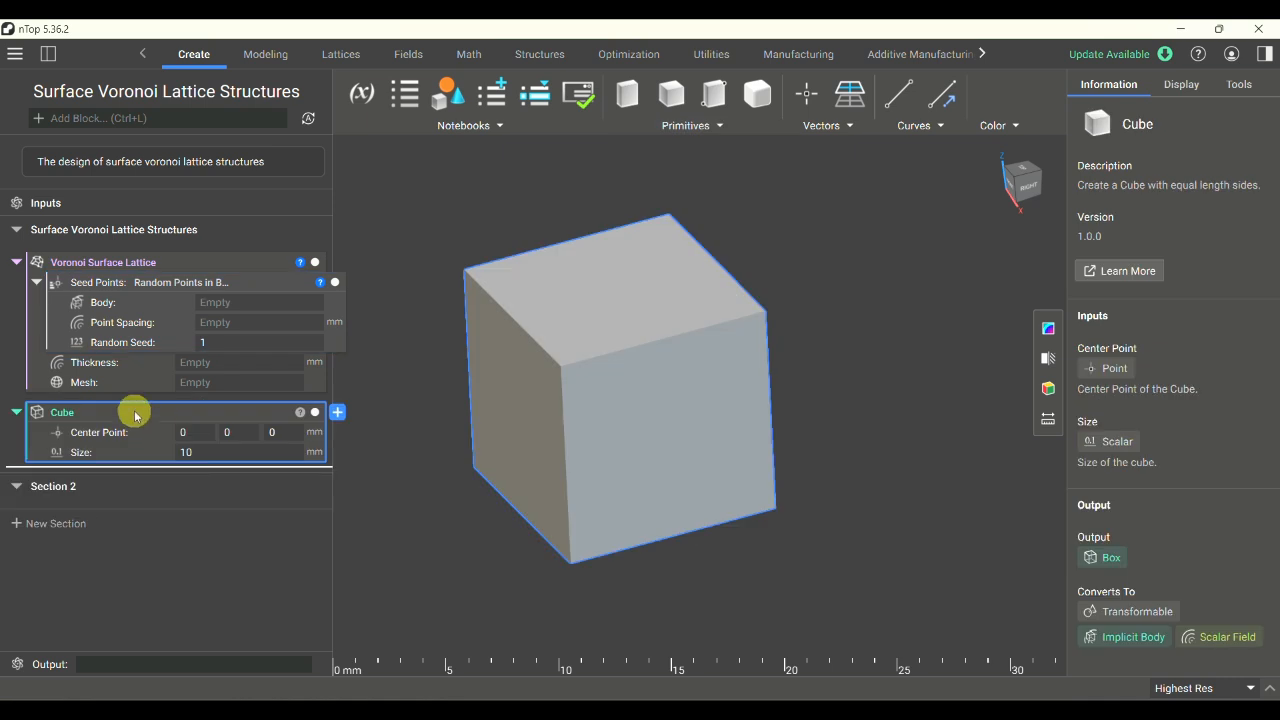
right_click(136, 416)
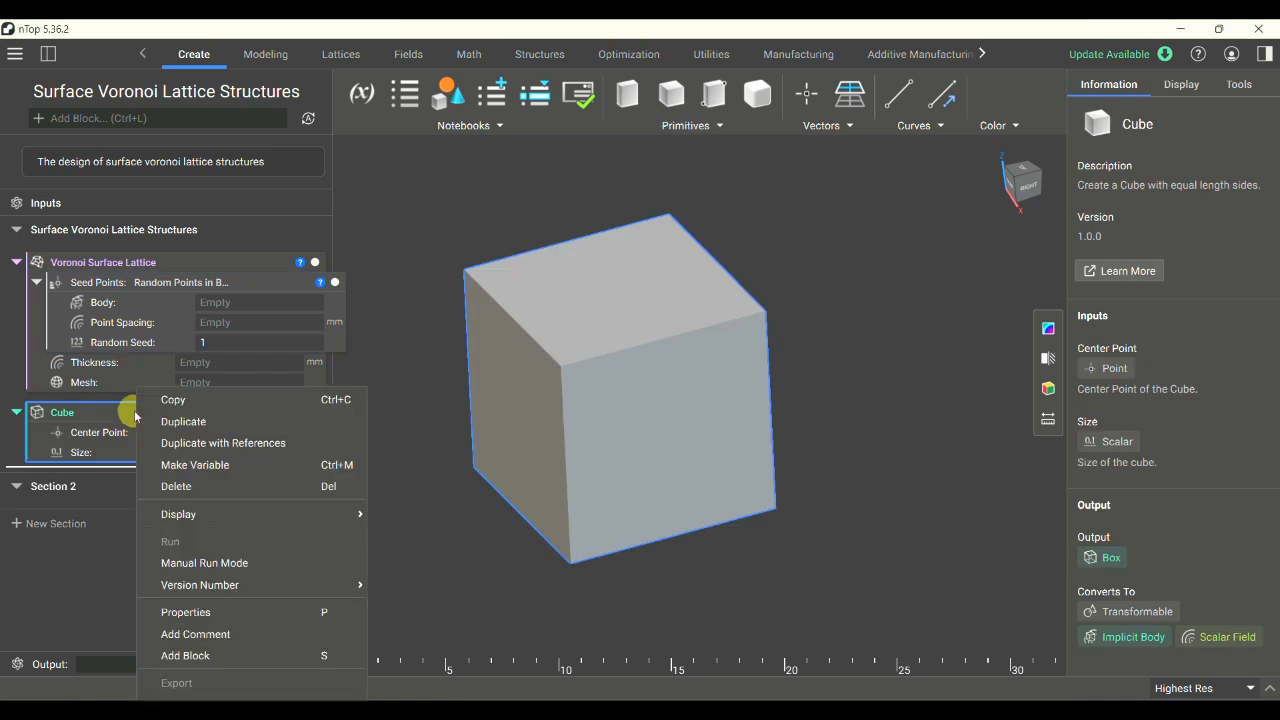
click(190, 466)
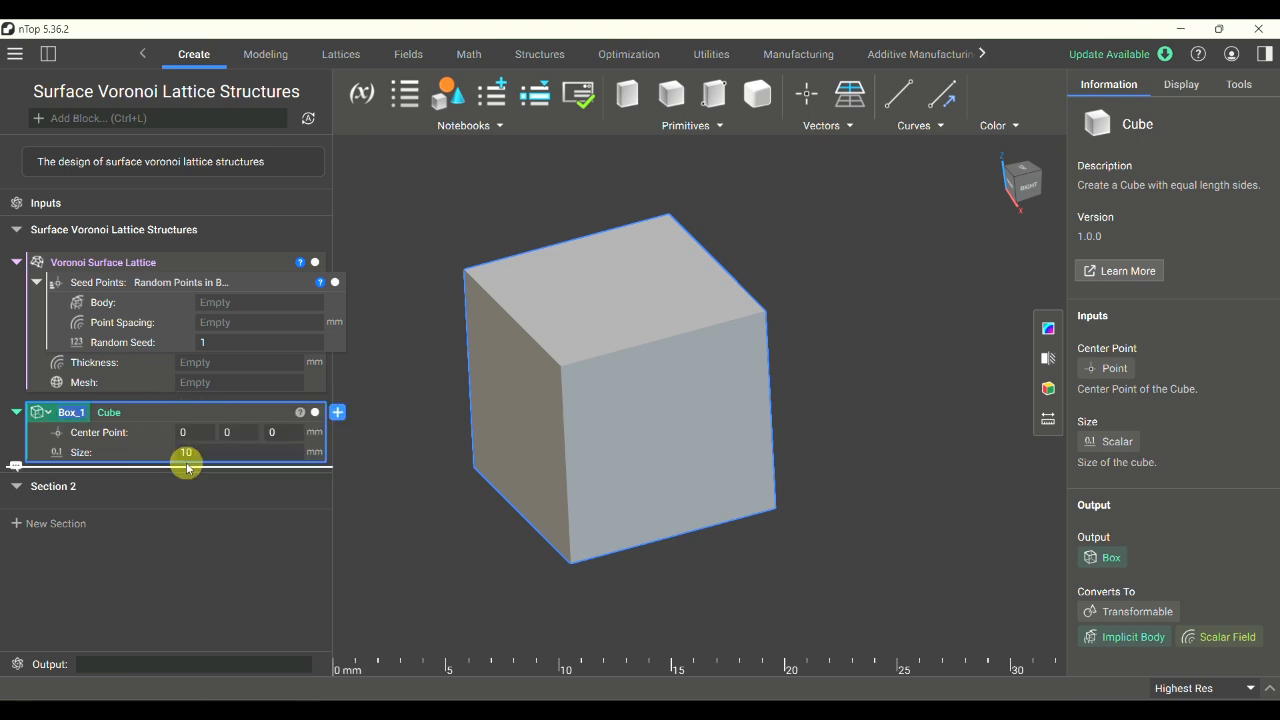
text(cube bode)
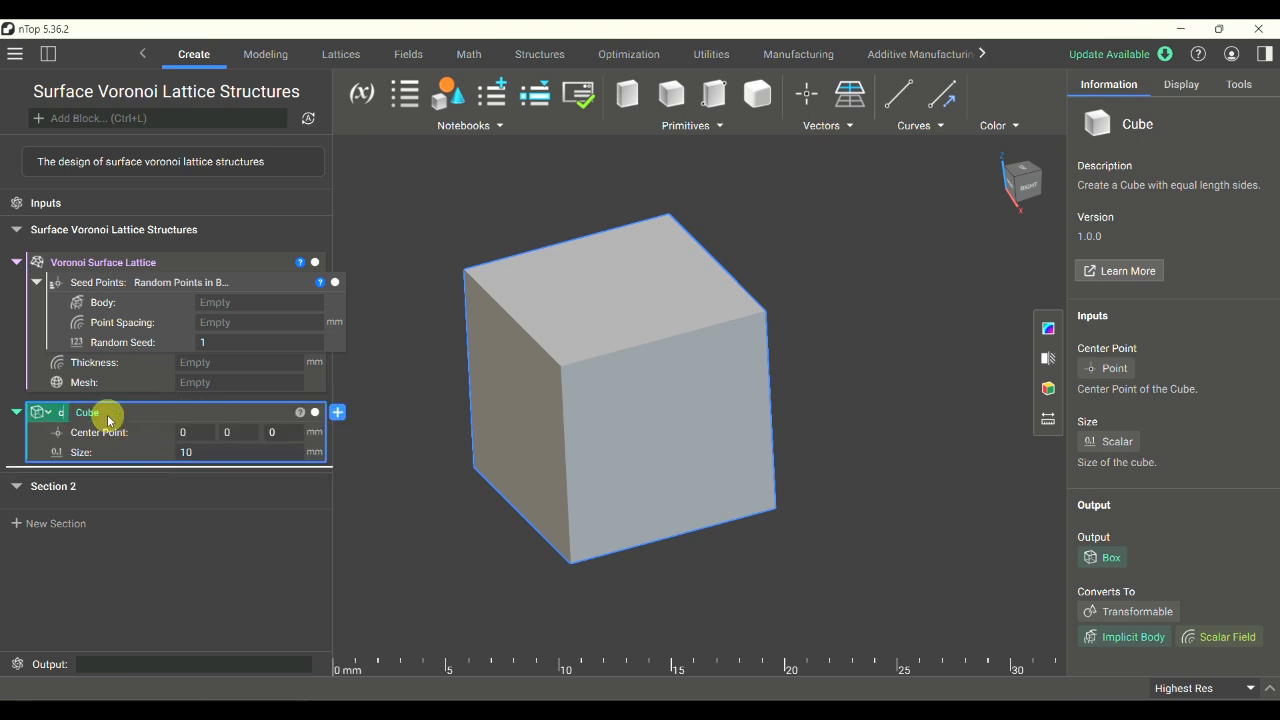
key(BackSpace)
text(y)
click(421, 480)
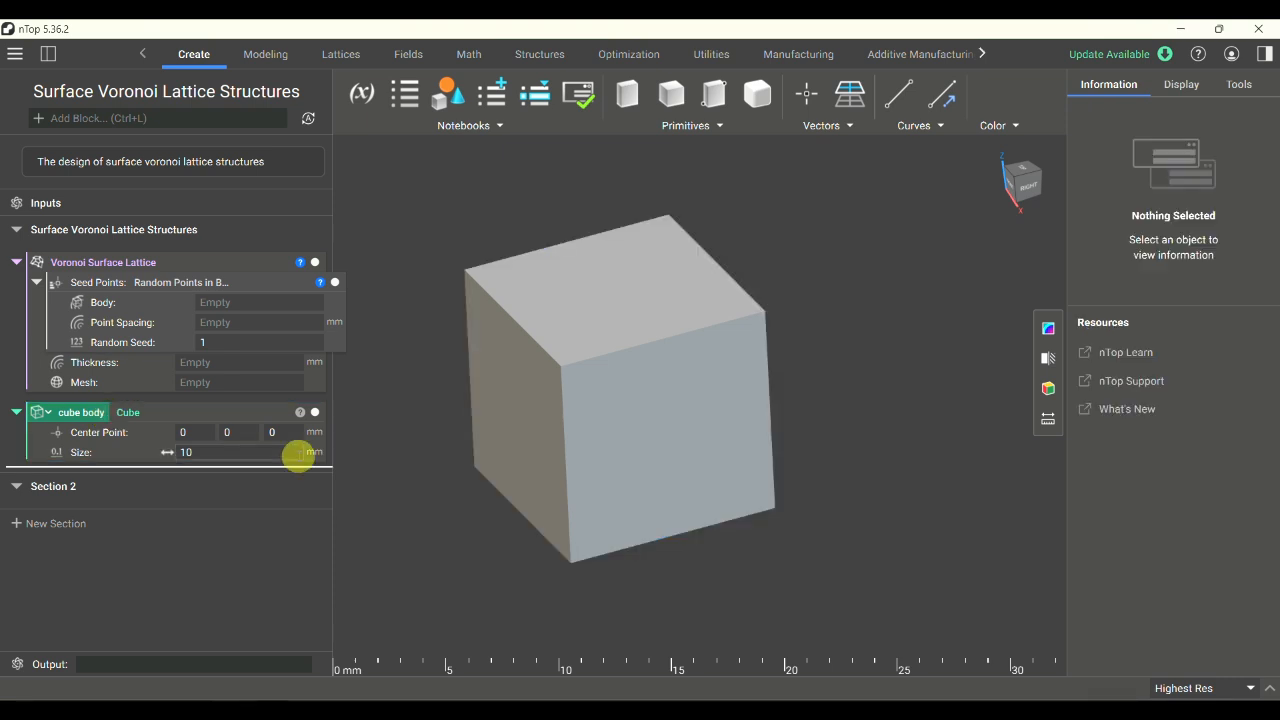
- Check the cube's center point and size, and move its block above the Voronoi Surface Lattice block
click(196, 432)
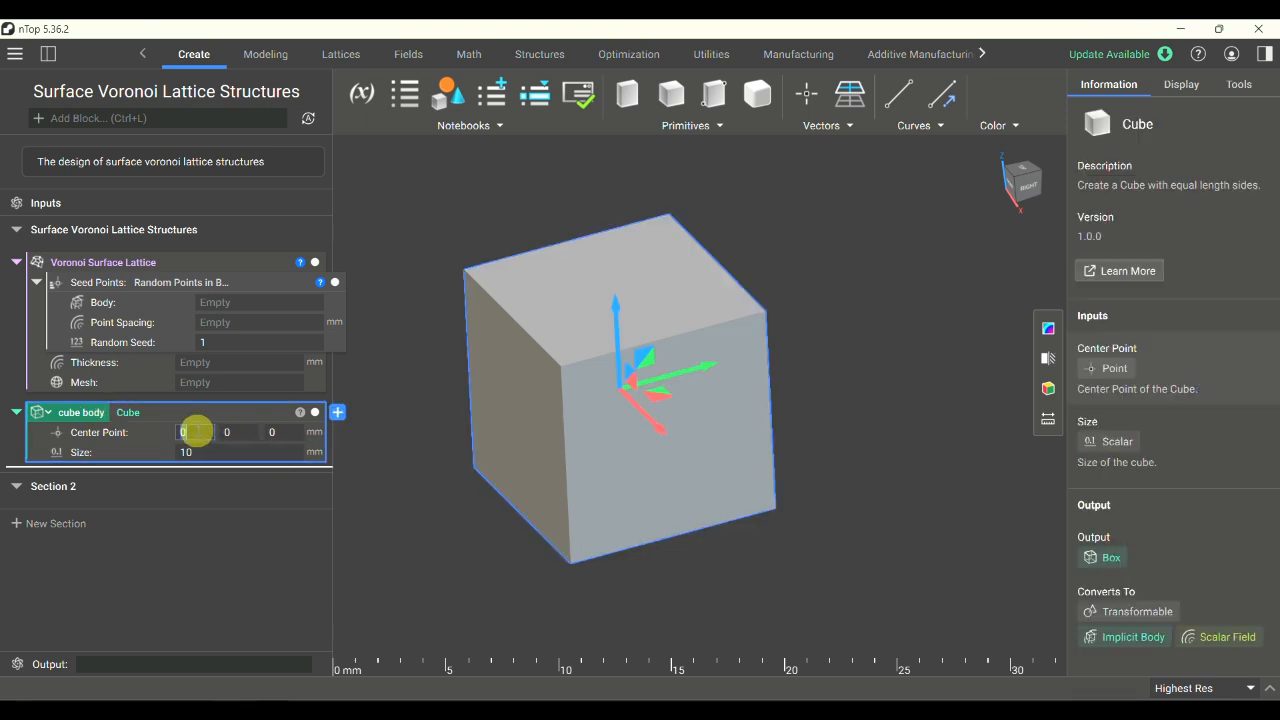
click(278, 430)
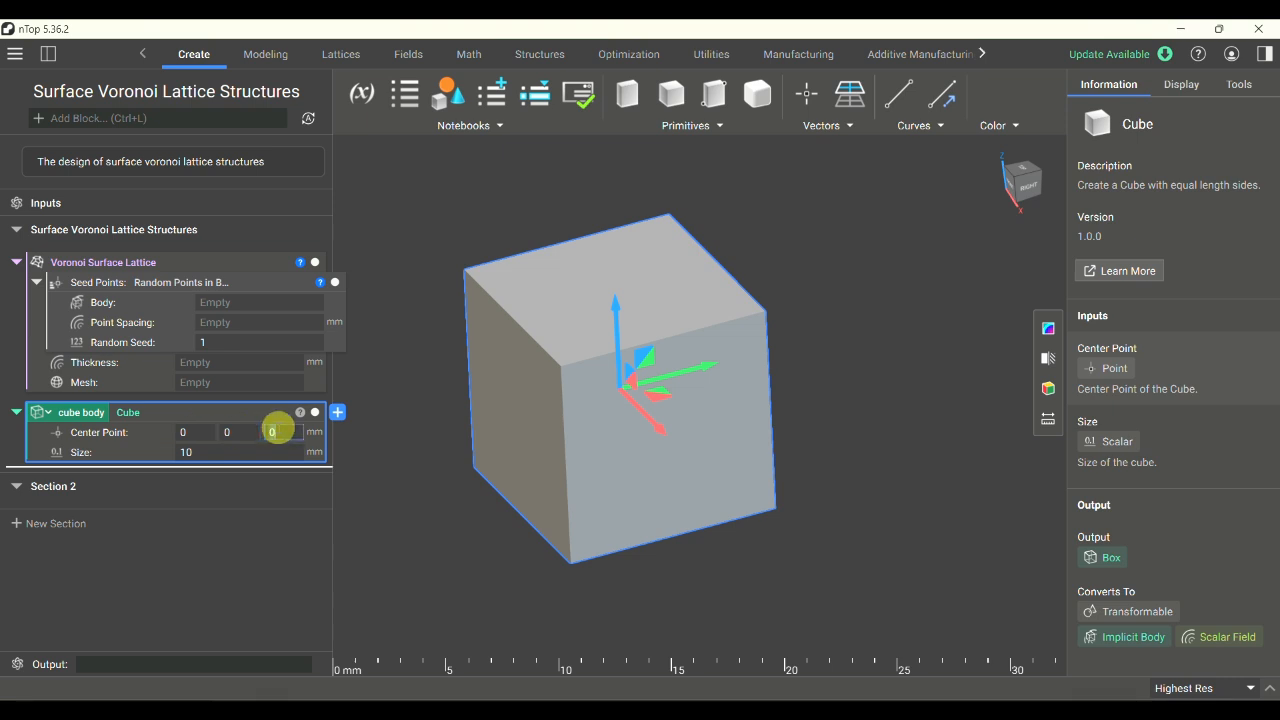
click(260, 455)
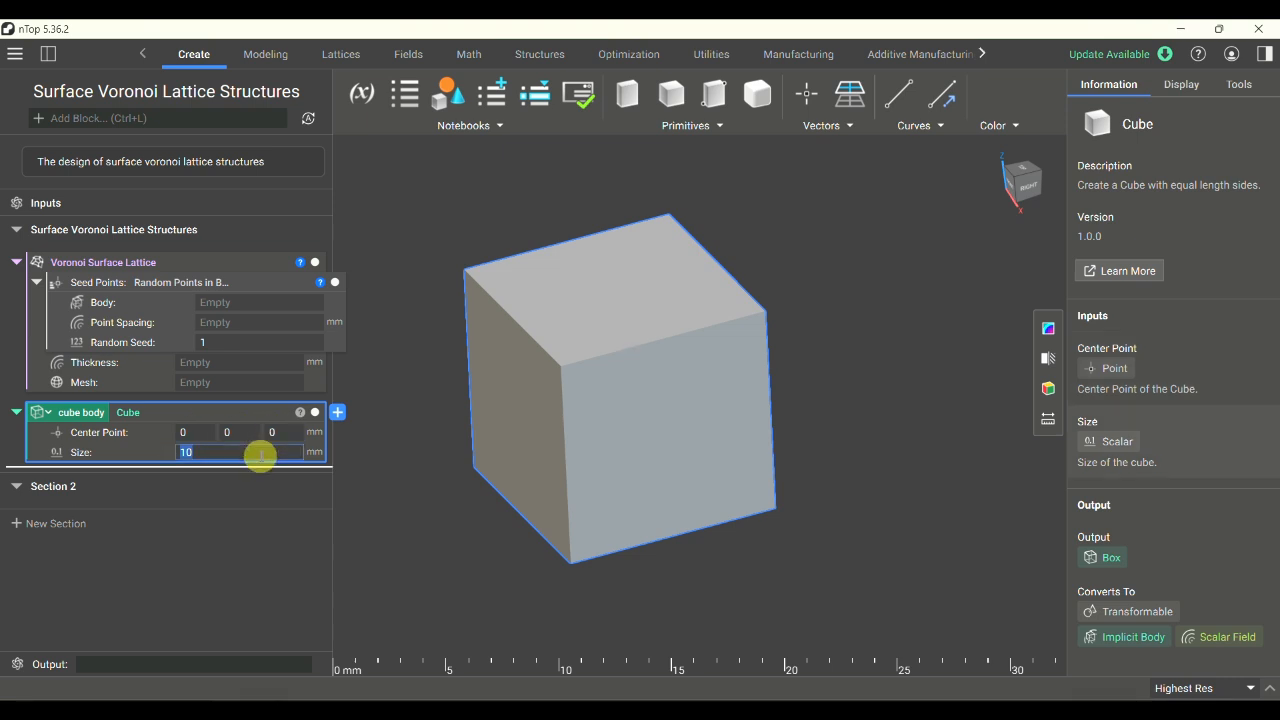
click(194, 416)
drag(197, 418, 180, 250)
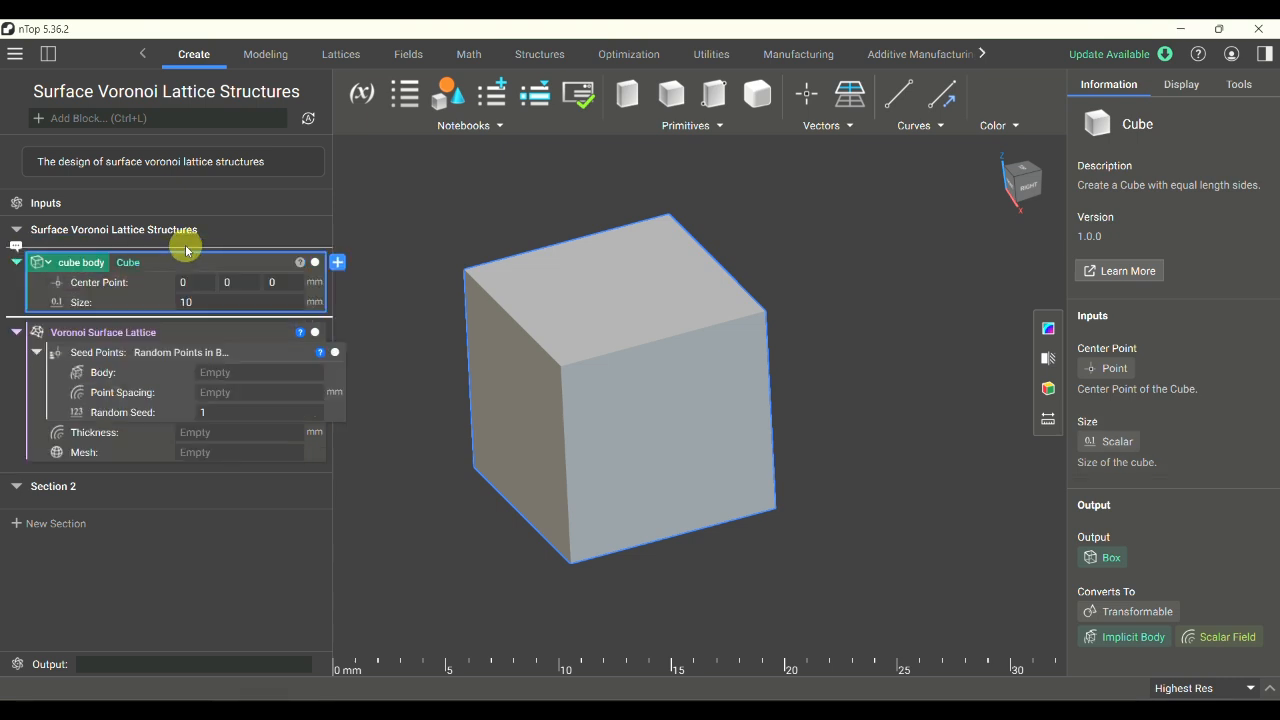
- Add the comment "We are going to learn how to design surface voronoi lattice structures." above the cube body block
click(16, 246)
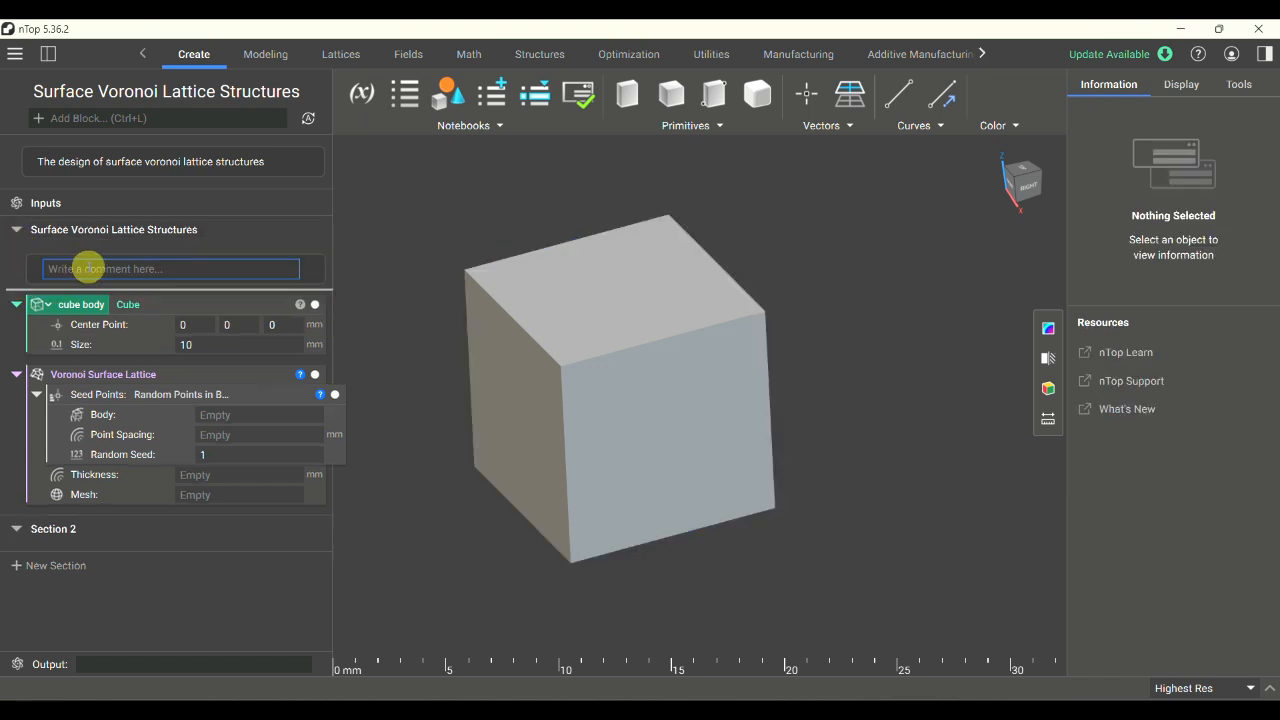
text(We are going to learn how to desi)
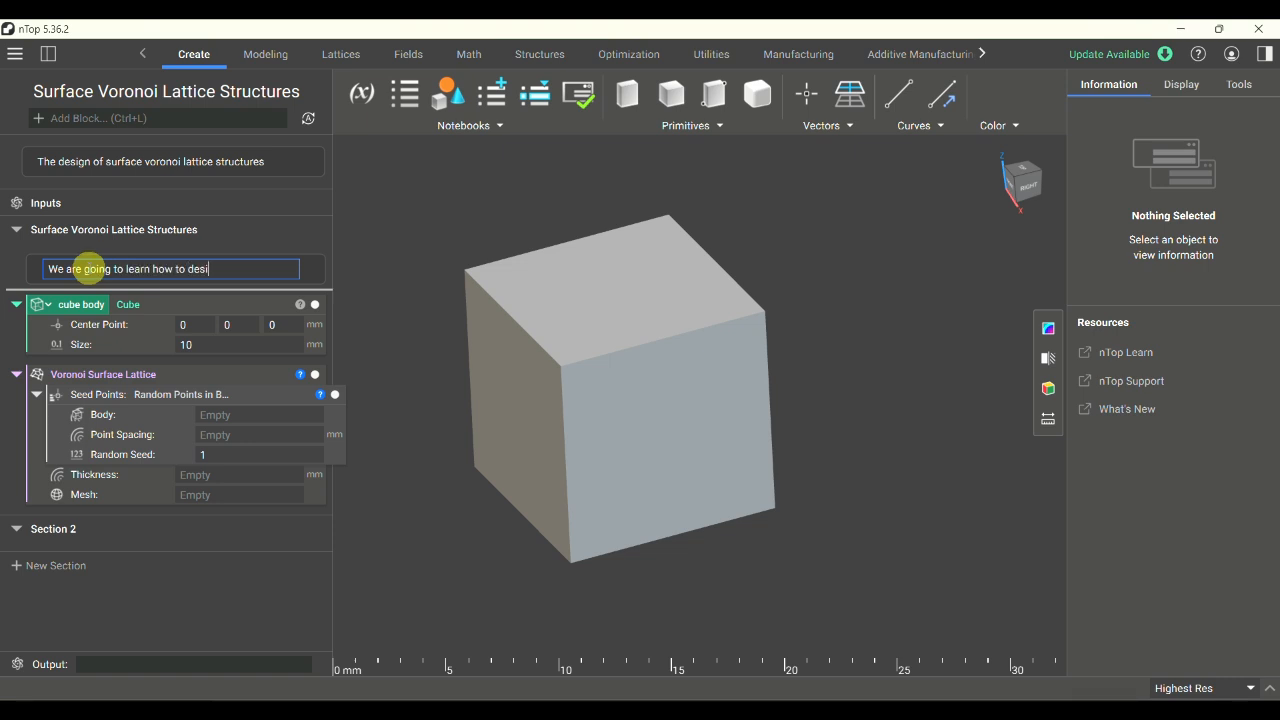
text(gn surface voronoi lattice s)
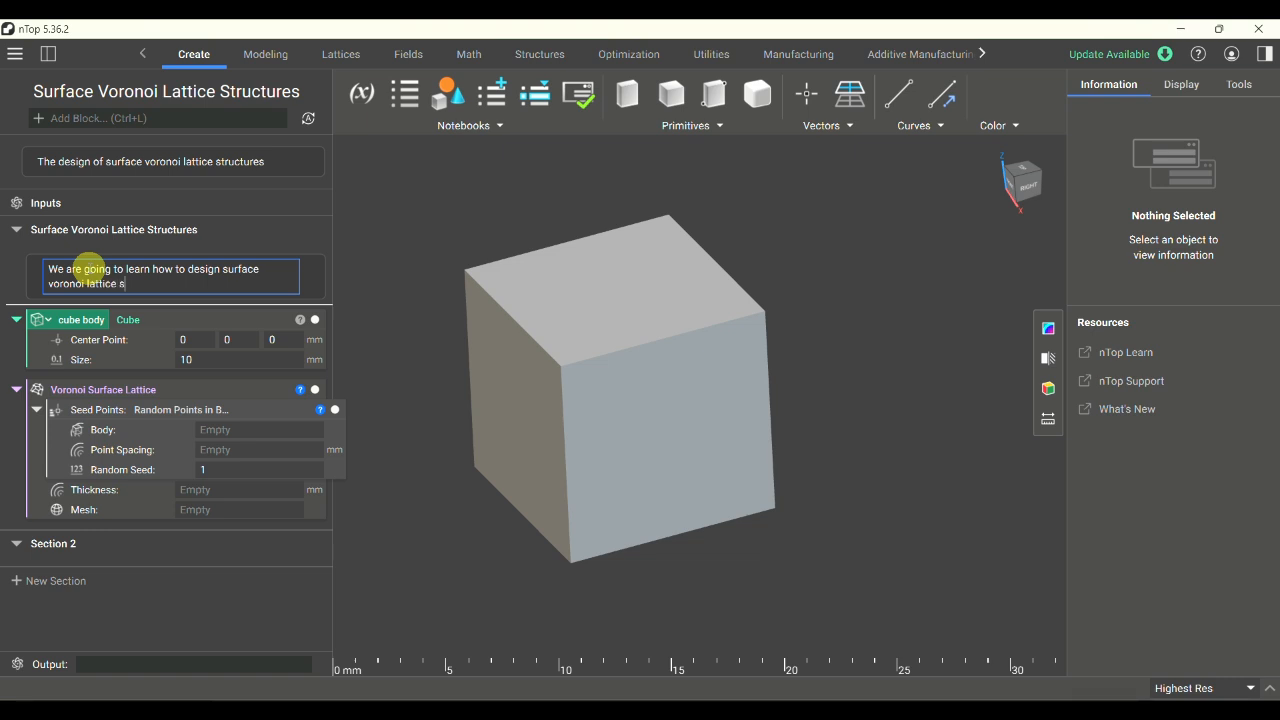
text(tructures.)
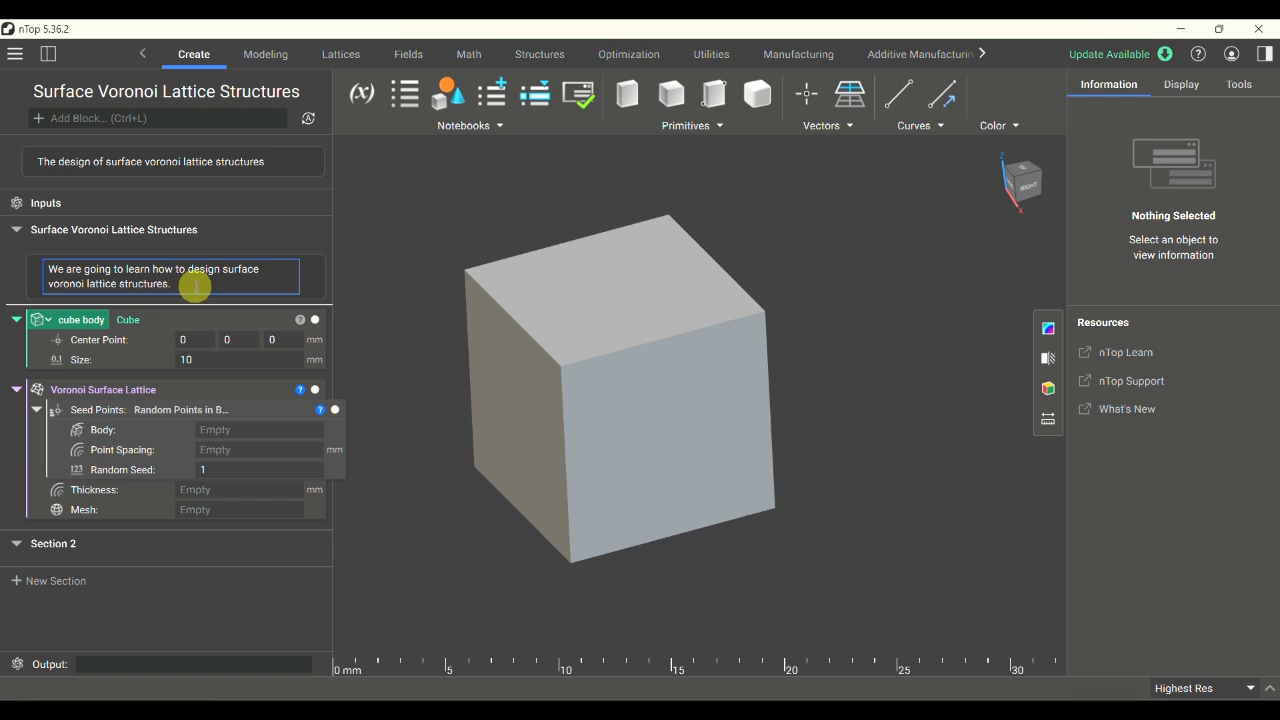
click(397, 265)
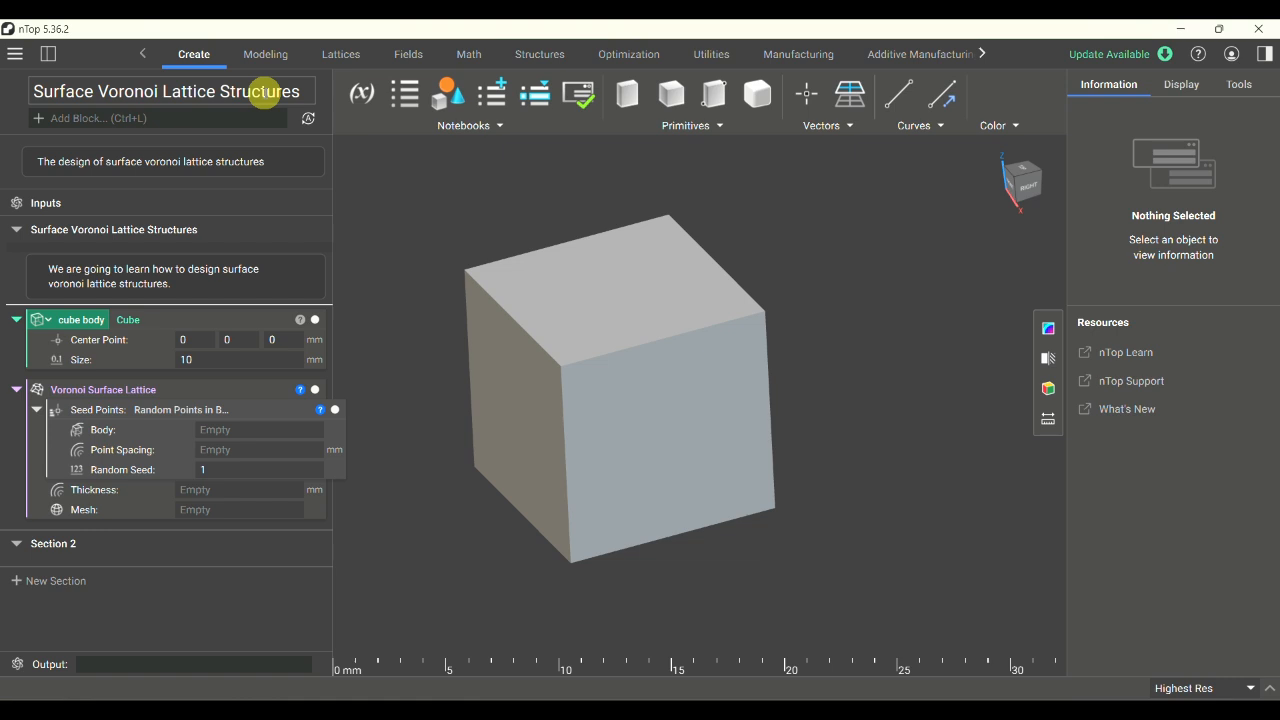
- Assign the cube body variable as the Body of the Random Points in Body block
click(172, 322)
drag(172, 322, 242, 429)
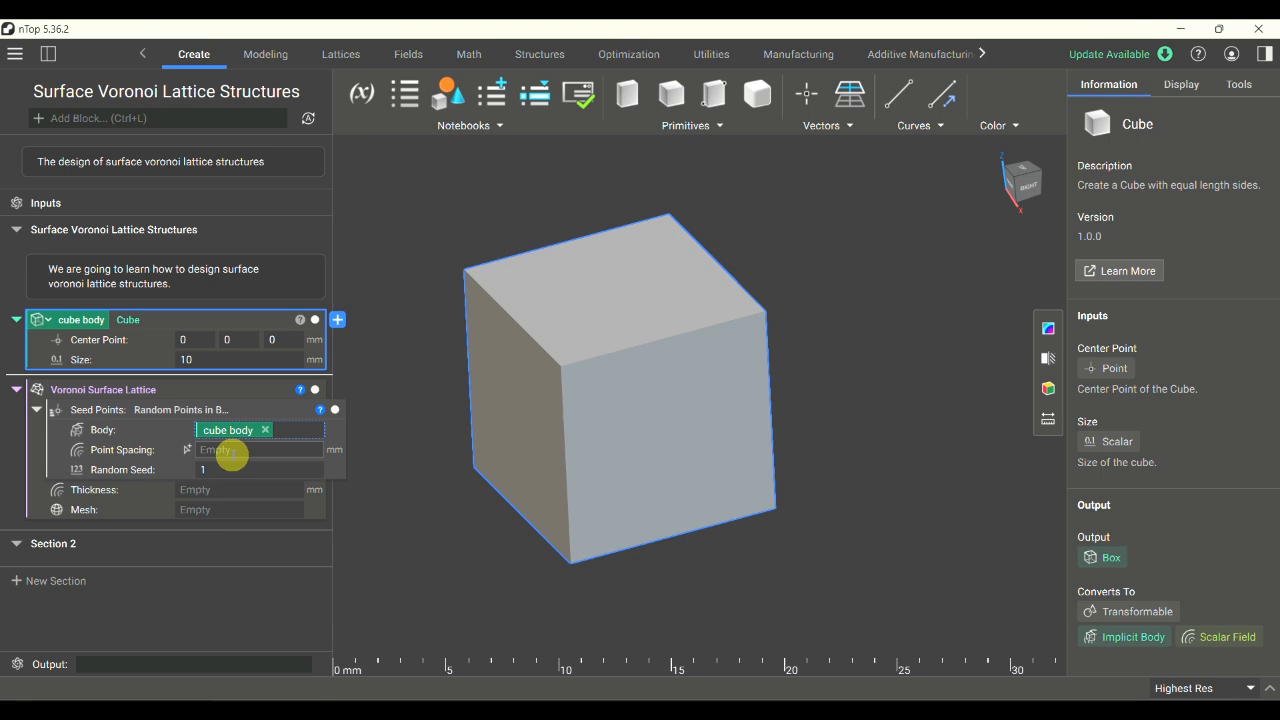
- Set the Point Spacing of the Random Points in Body block to 5 mm, checking it against the cube's size
click(232, 452)
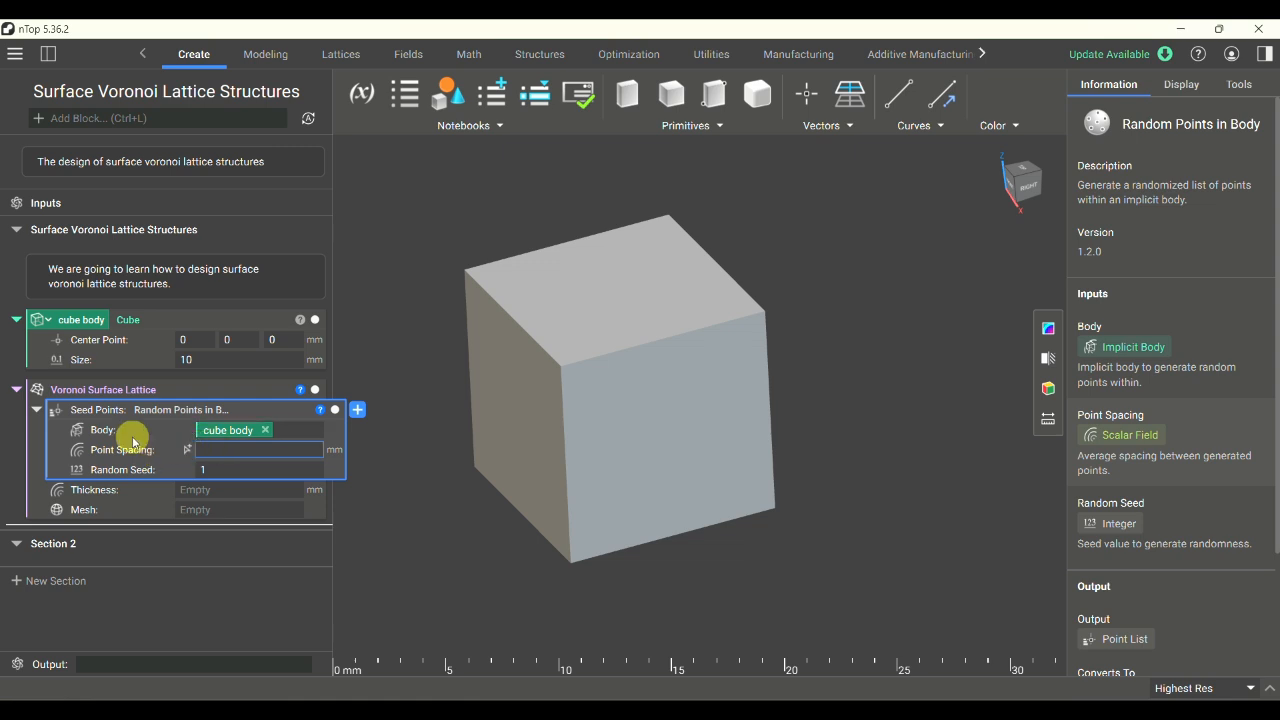
click(216, 357)
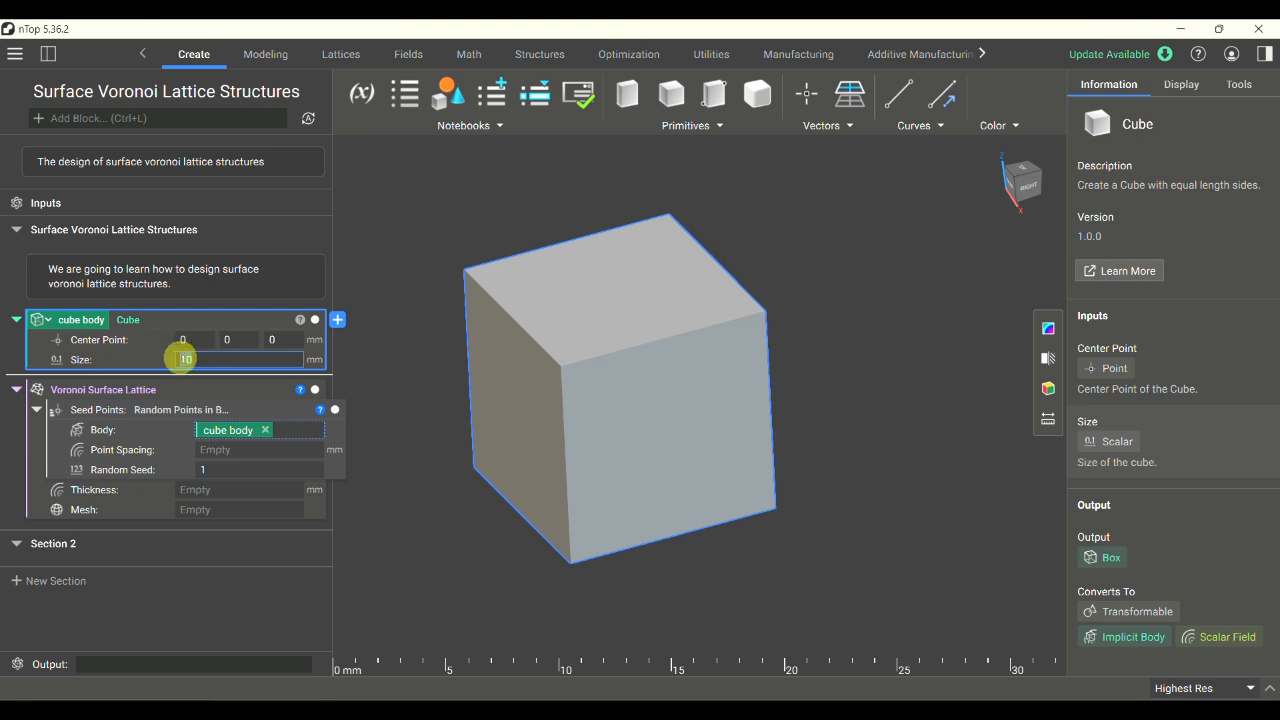
drag(181, 358, 222, 357)
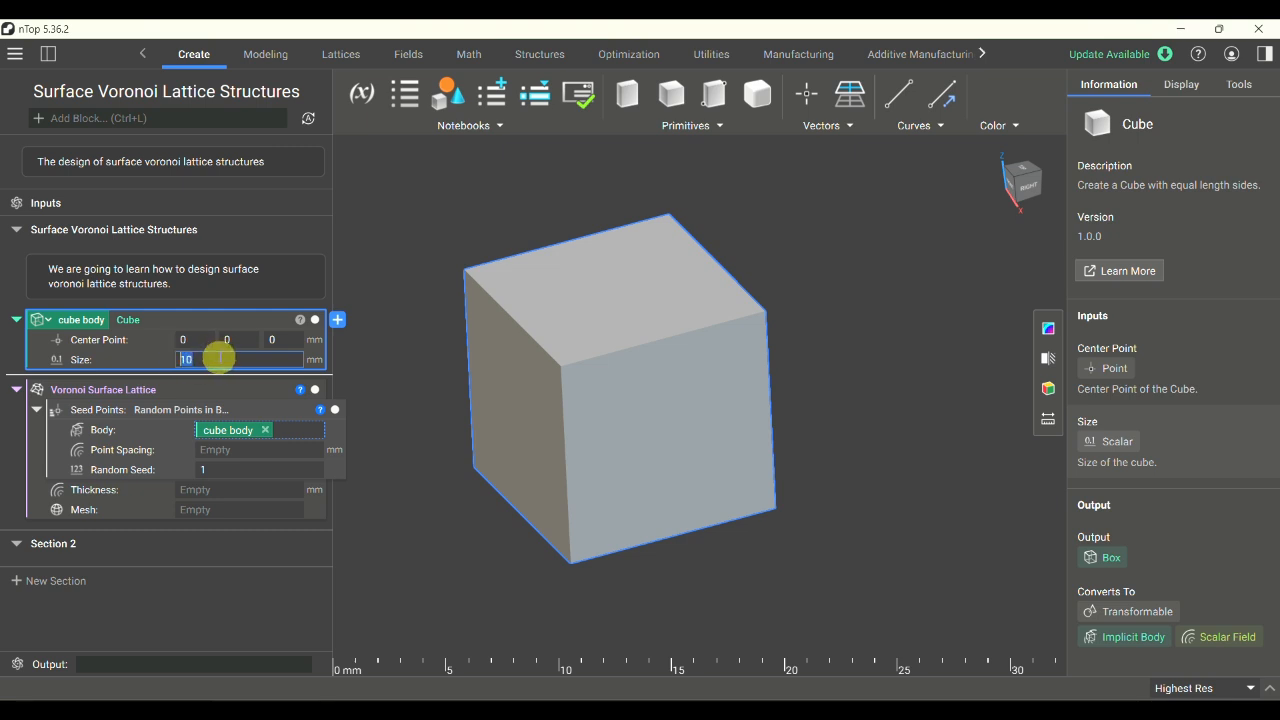
click(246, 443)
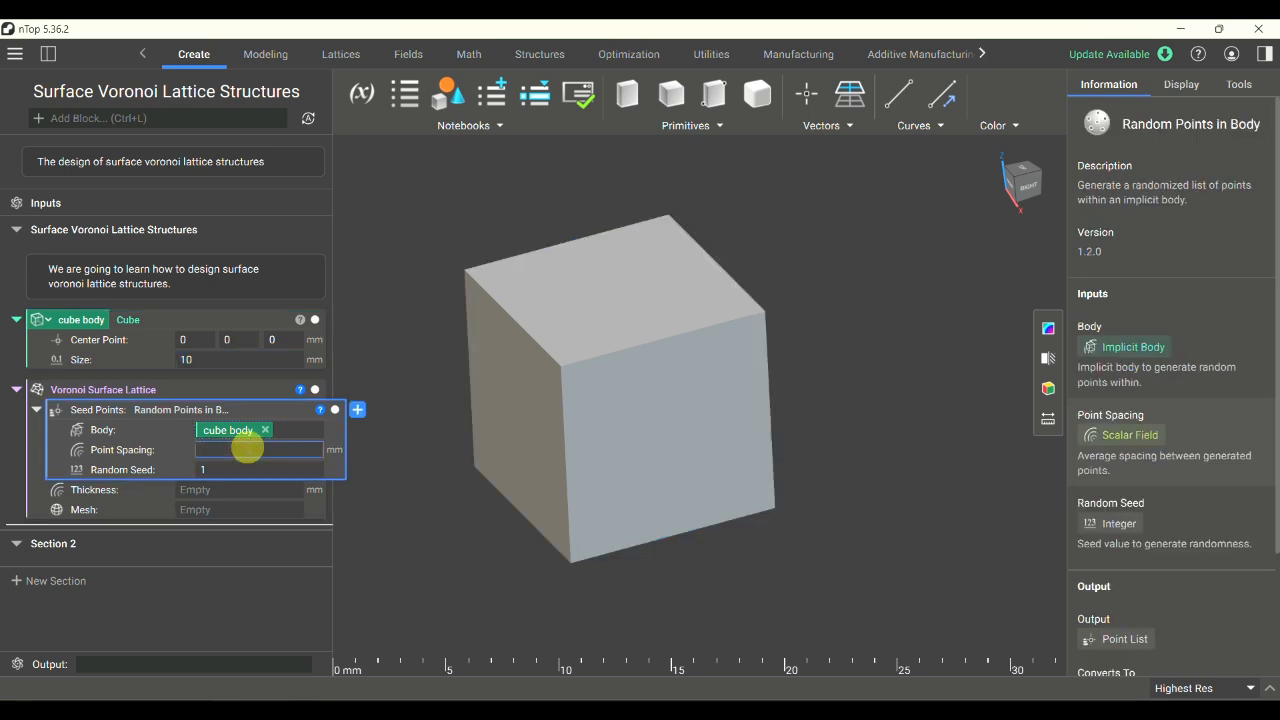
text(5)
click(220, 358)
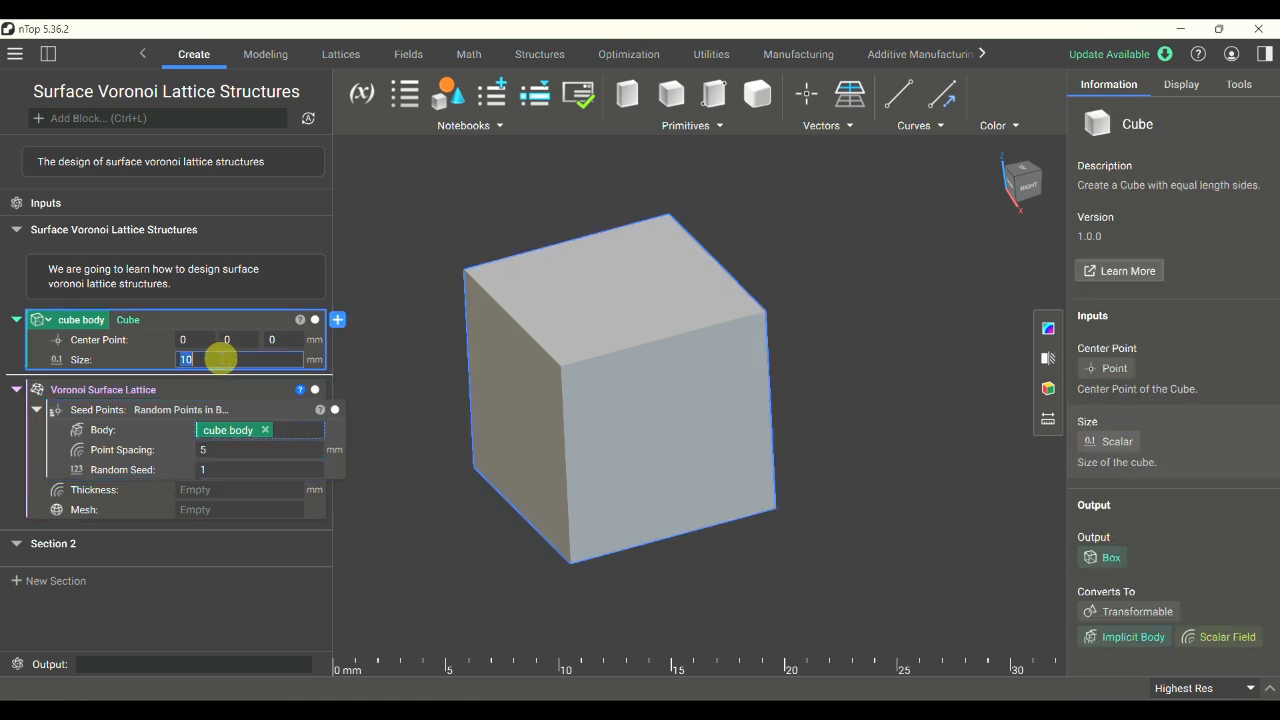
click(221, 449)
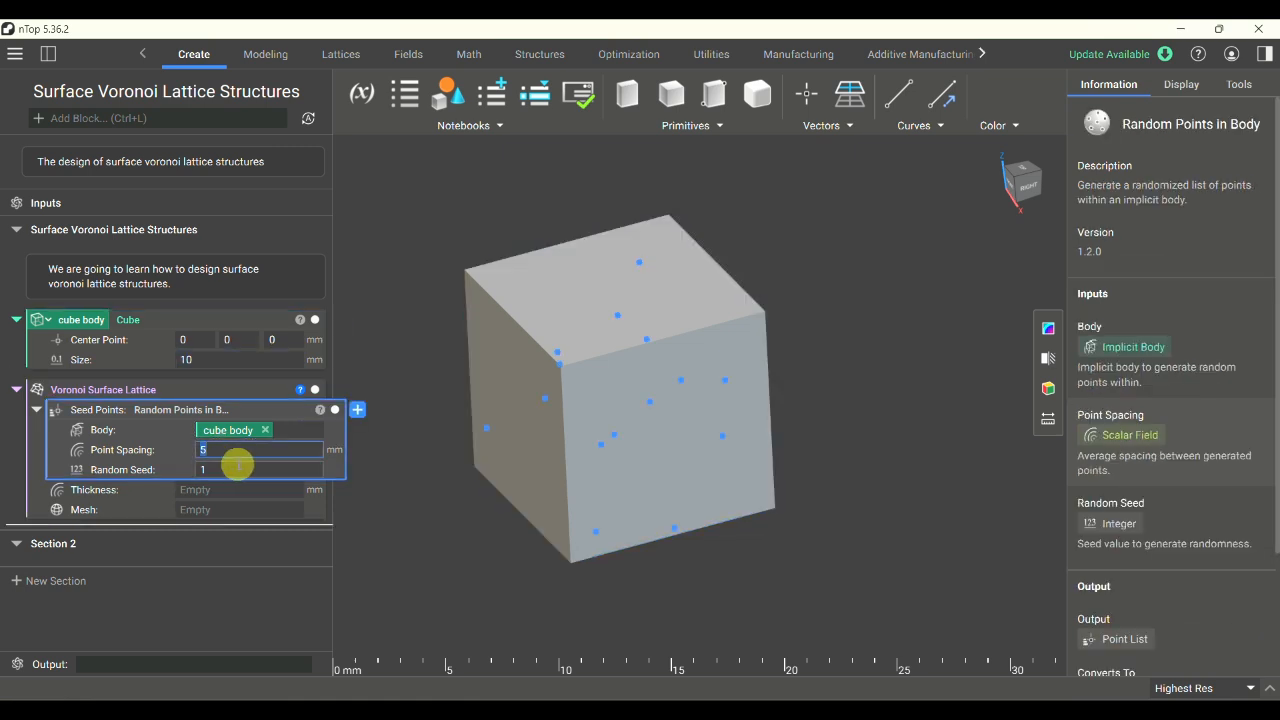
- Hide the cube body and inspect the random seed points inside it from several angles
right_drag(646, 405, 581, 386)
right_drag(627, 425, 586, 484)
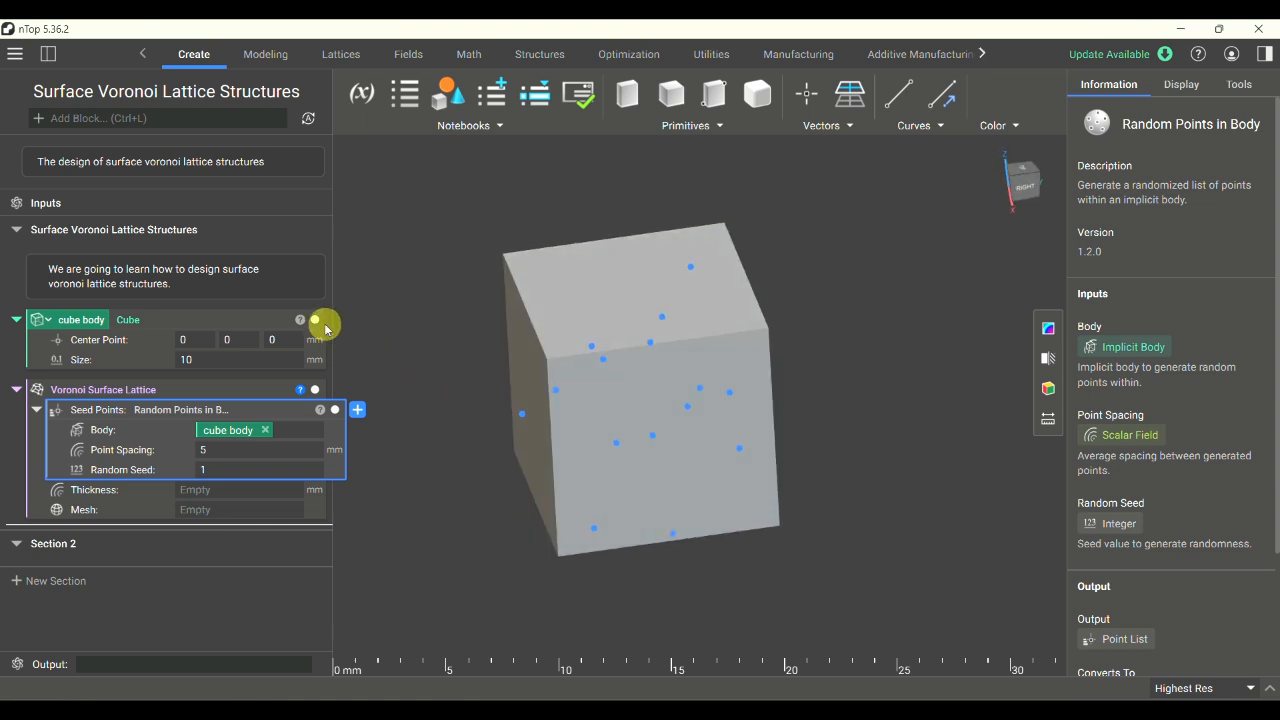
click(315, 320)
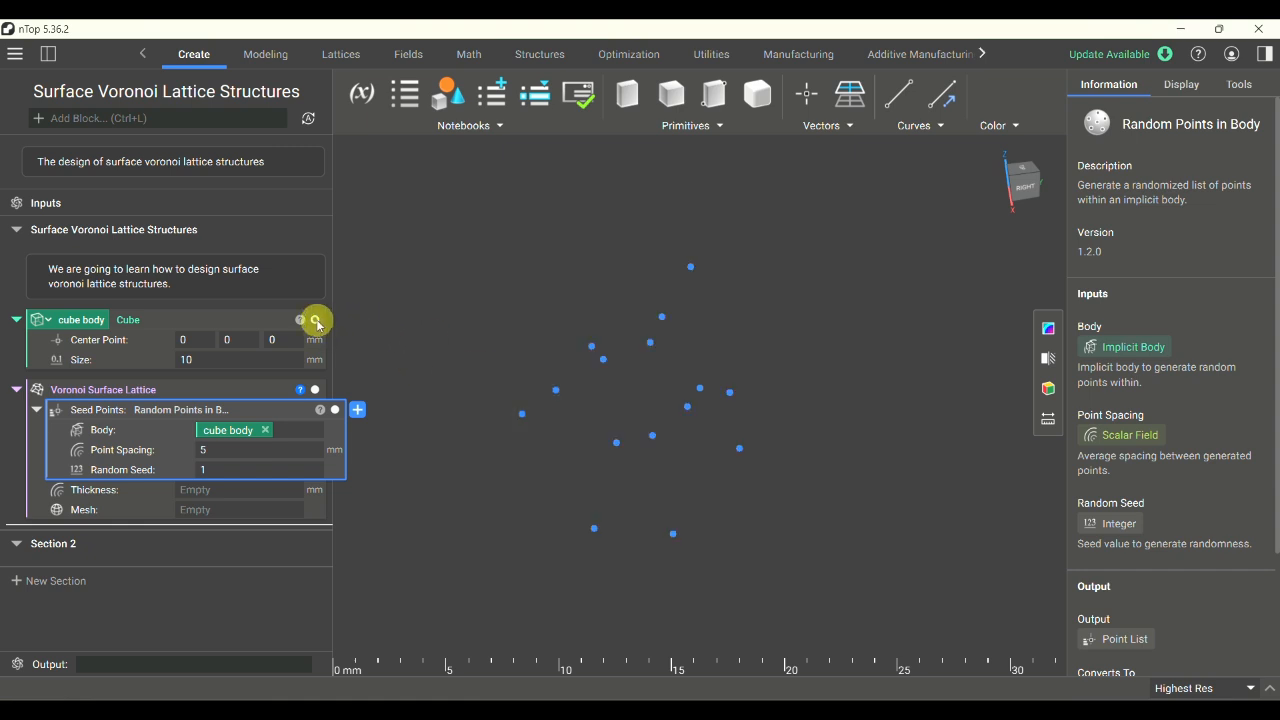
right_drag(746, 417, 712, 330)
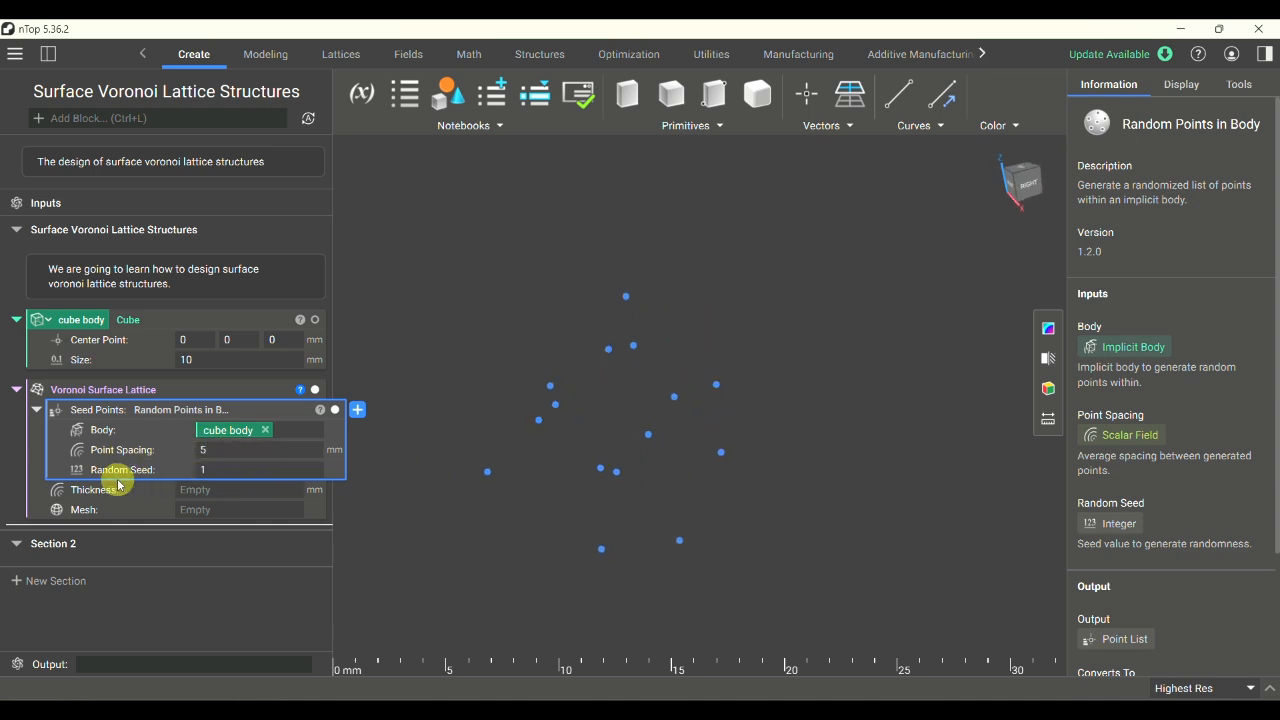
- Try a Random Seed of 2 for the seed points and restore it to 1
click(235, 464)
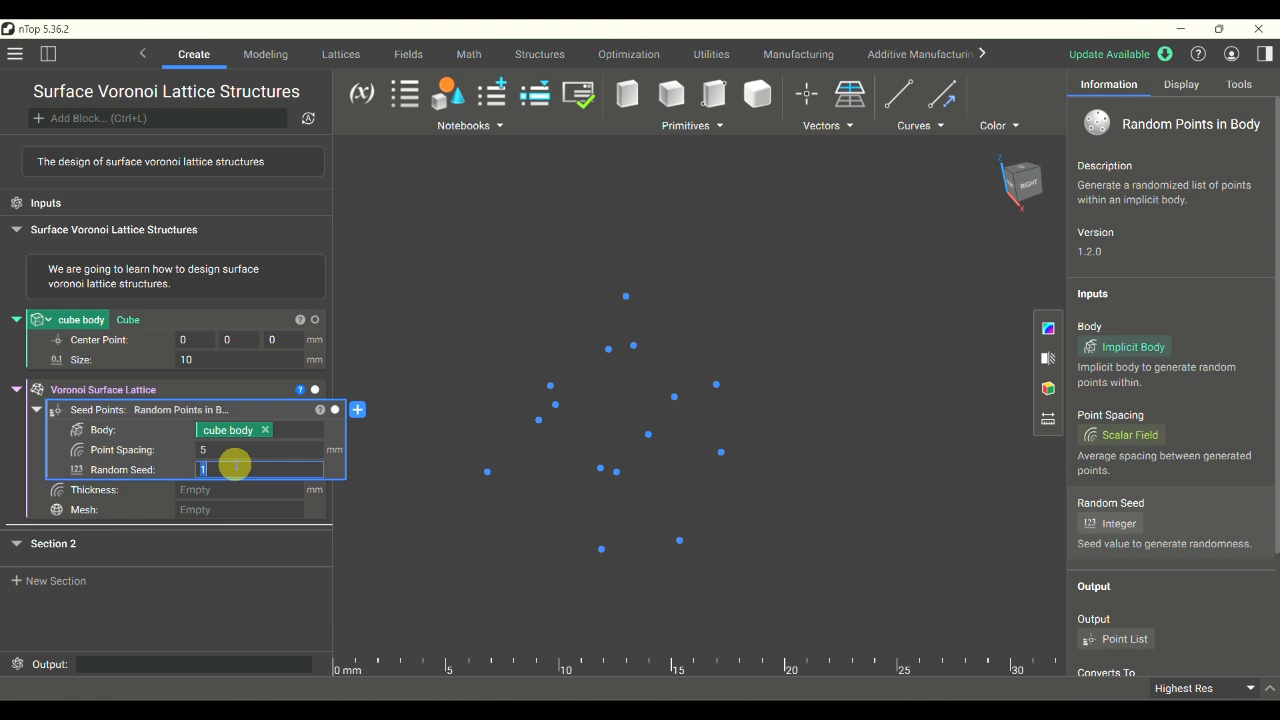
text(2)
key(Return)
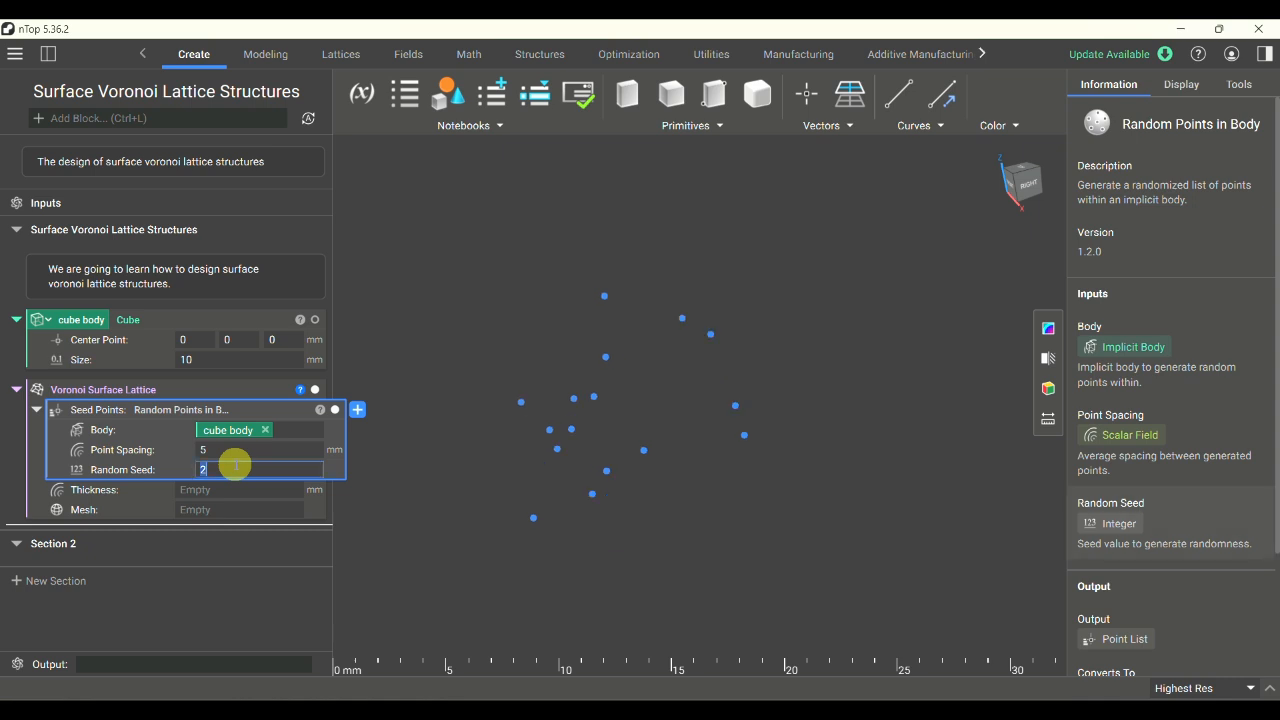
key(BackSpace)
text(1)
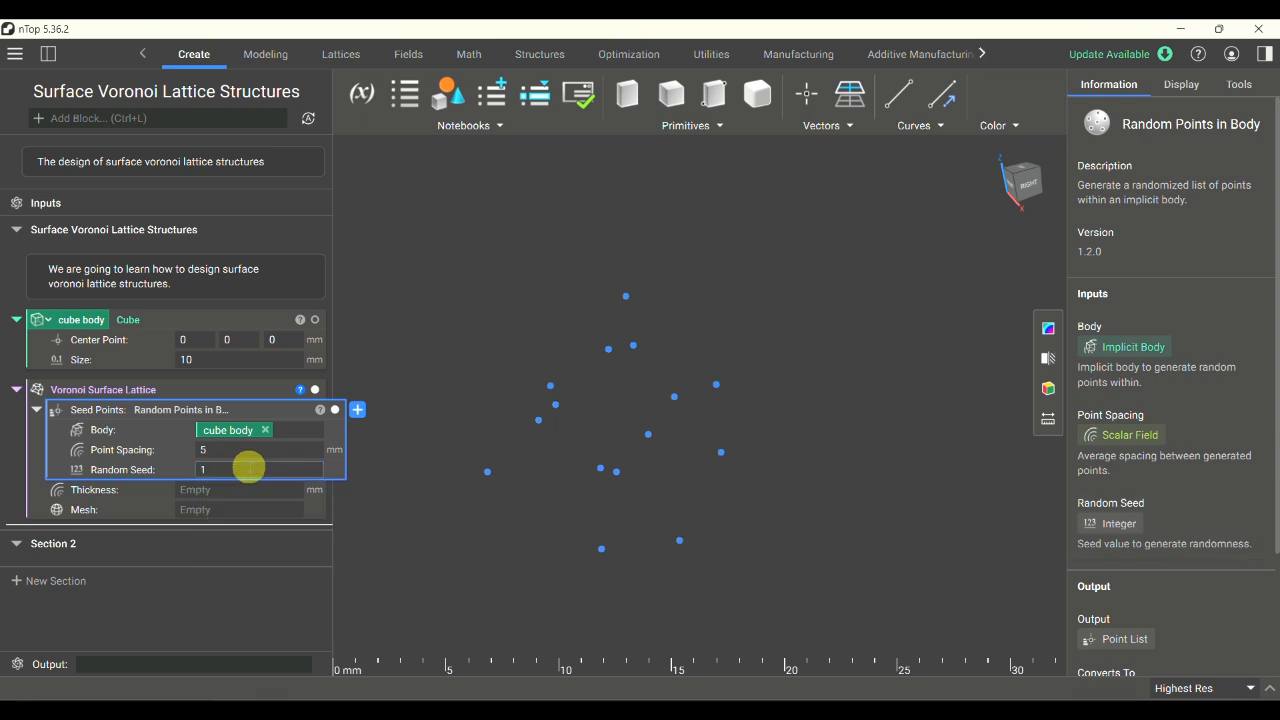
- Collapse the Seed Points input and set the Voronoi Surface Lattice's Thickness to 0.3 mm
click(36, 410)
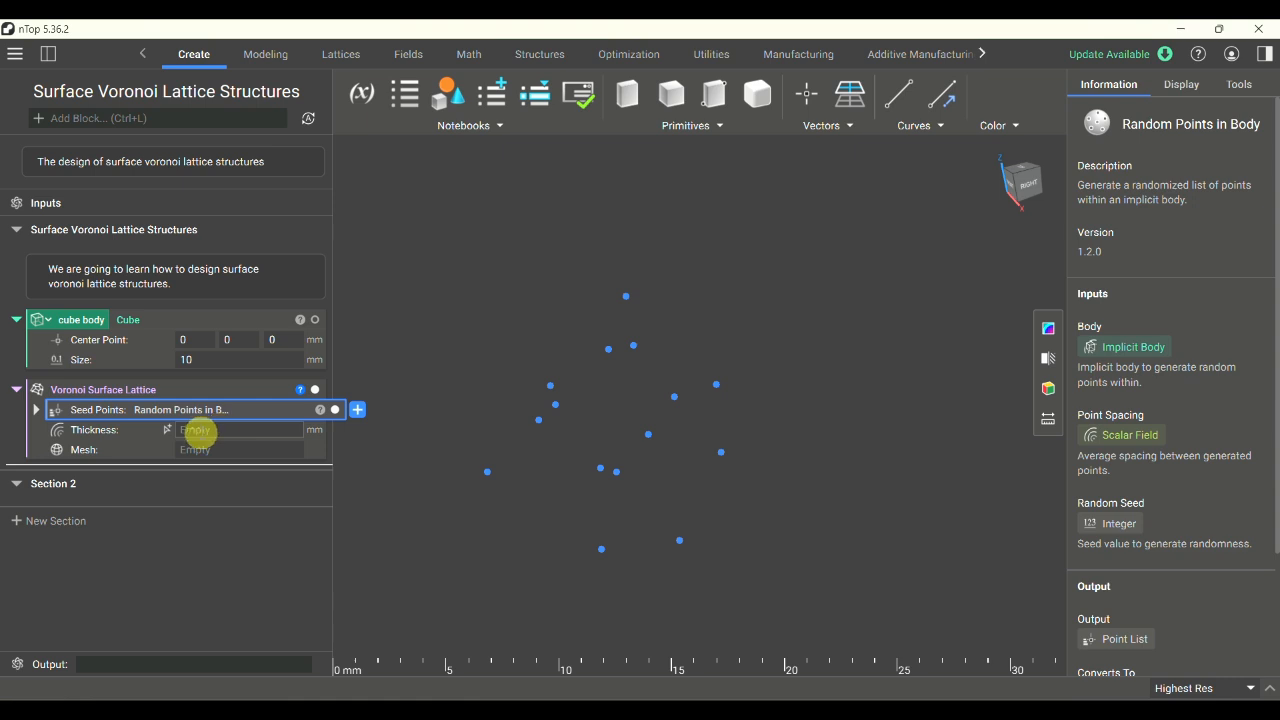
click(200, 432)
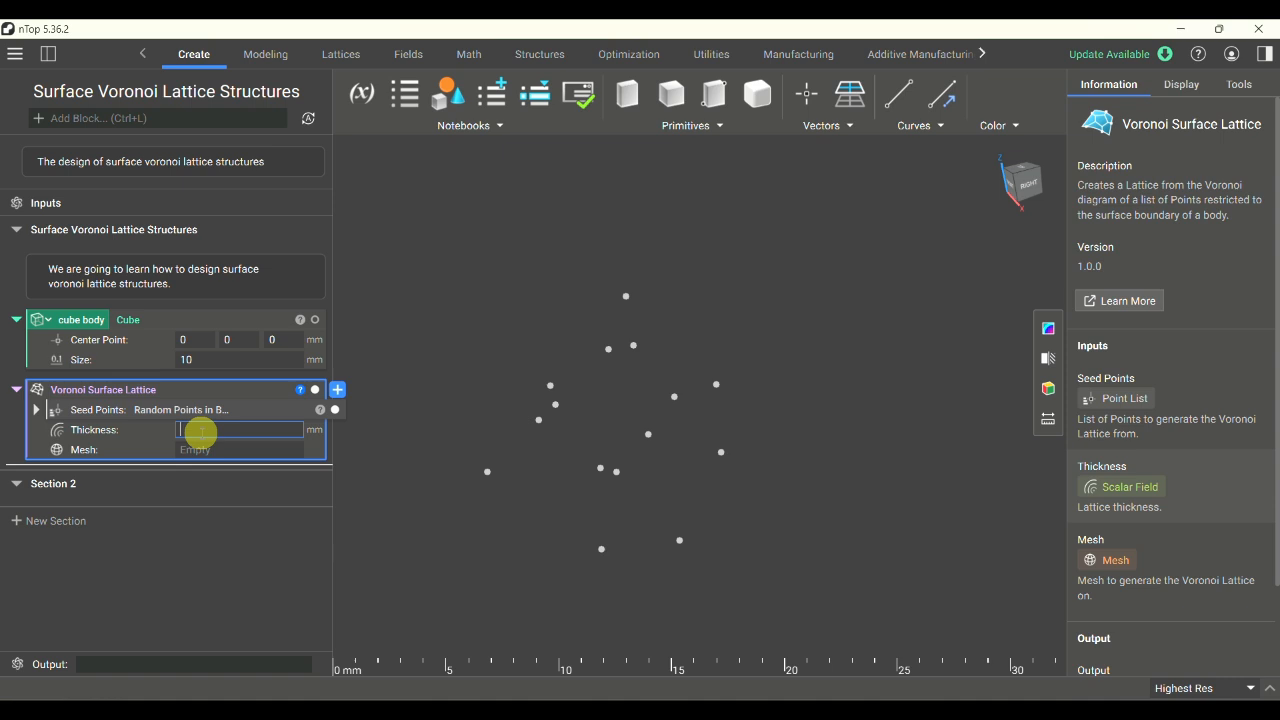
text(0)
text(.4)
key(BackSpace)
text(3)
key(Return)
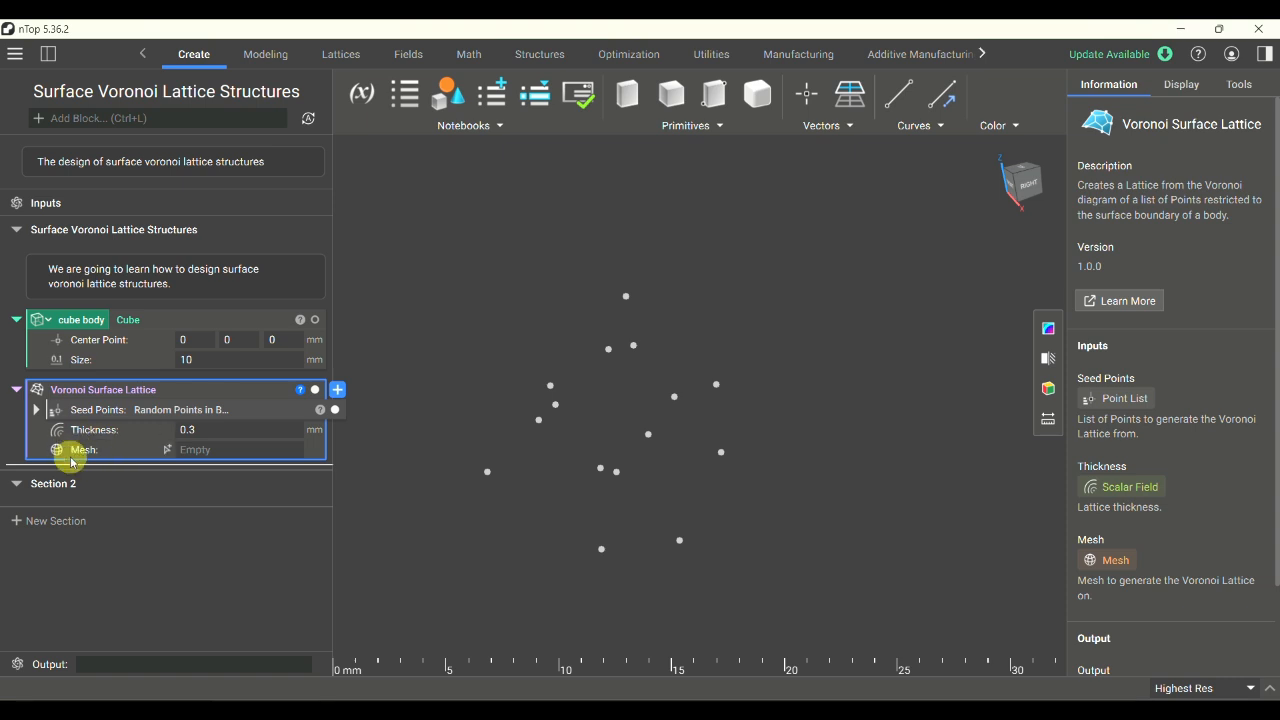
- Fill the lattice's Mesh input with a Mesh from Implicit Body block using cube body and a 2 mm tolerance
click(228, 449)
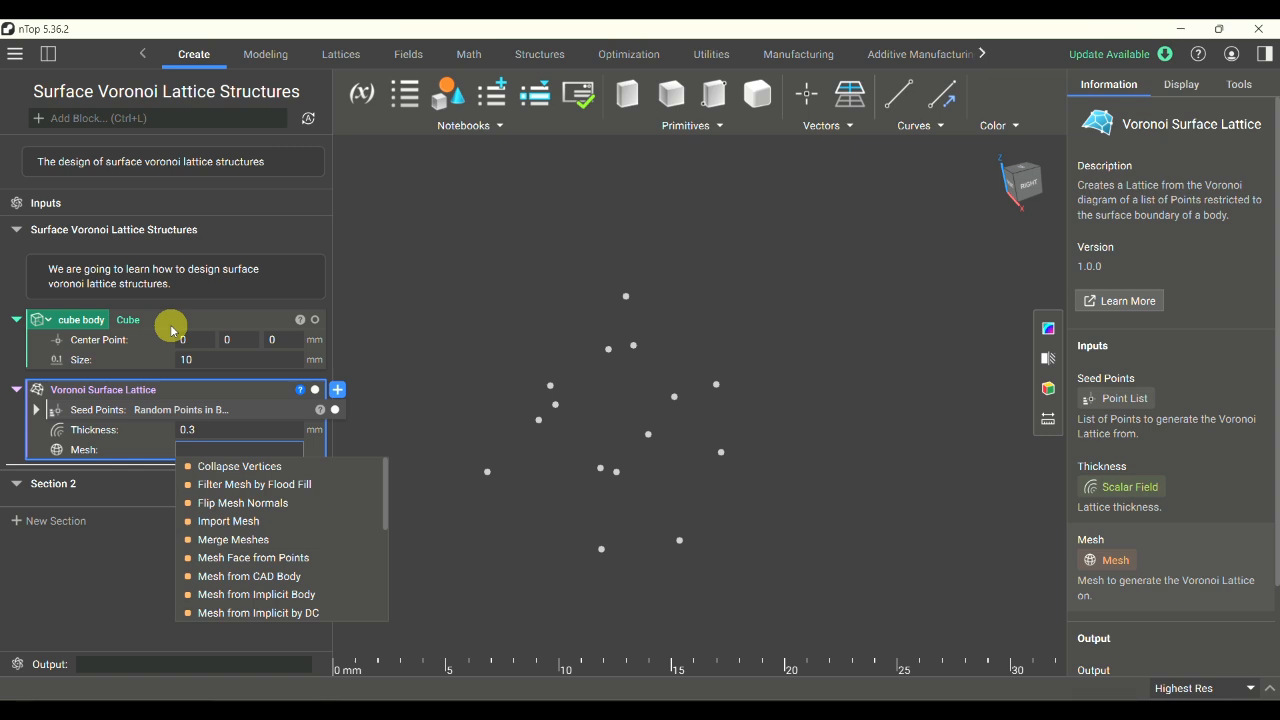
click(266, 595)
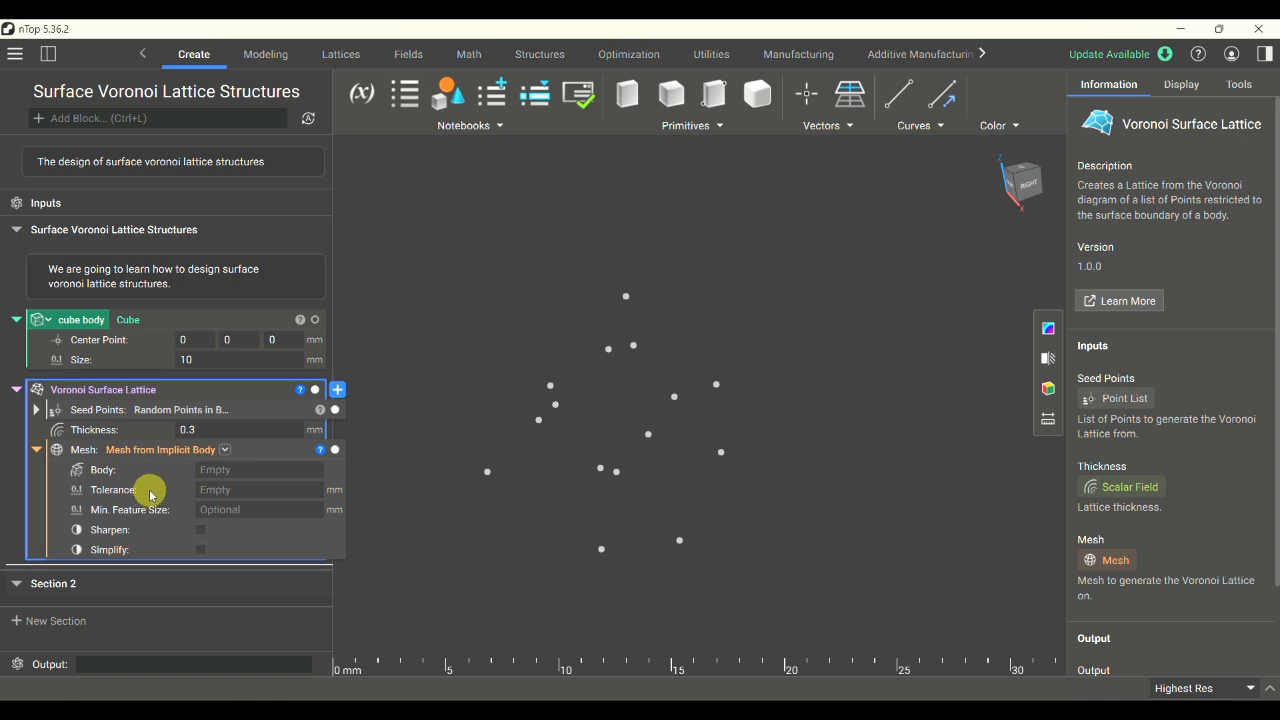
drag(158, 322, 234, 472)
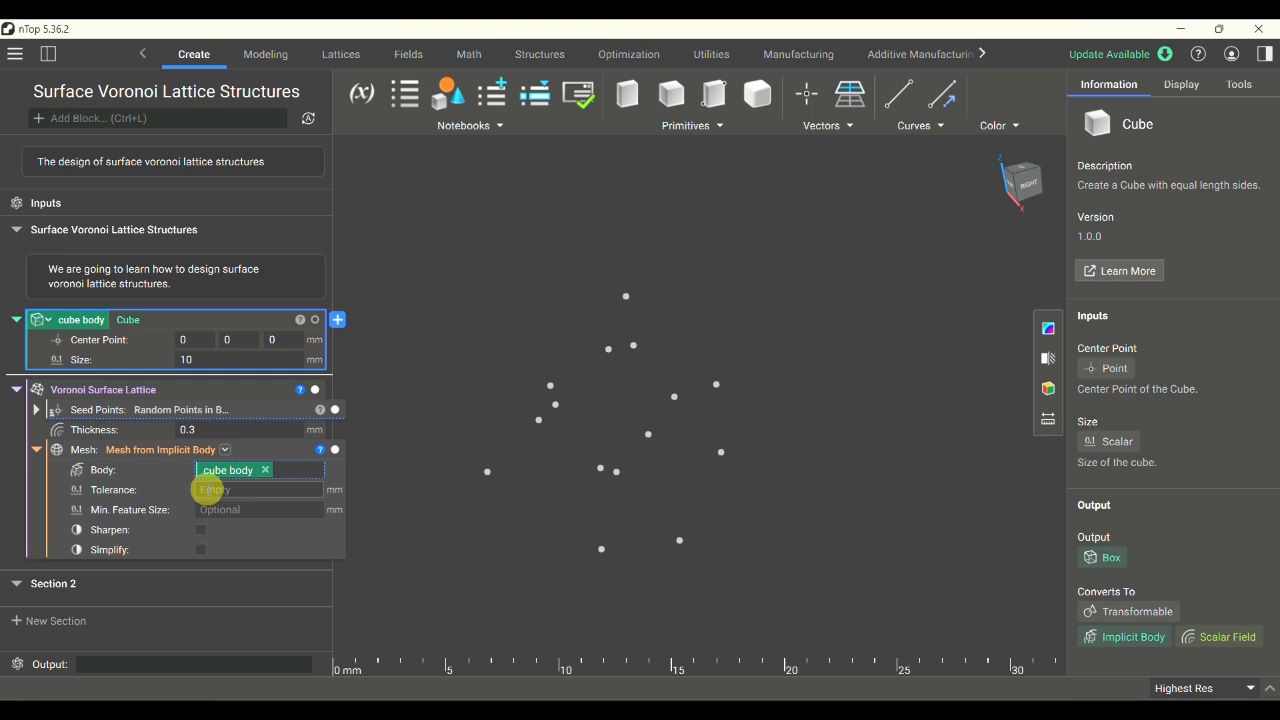
click(207, 489)
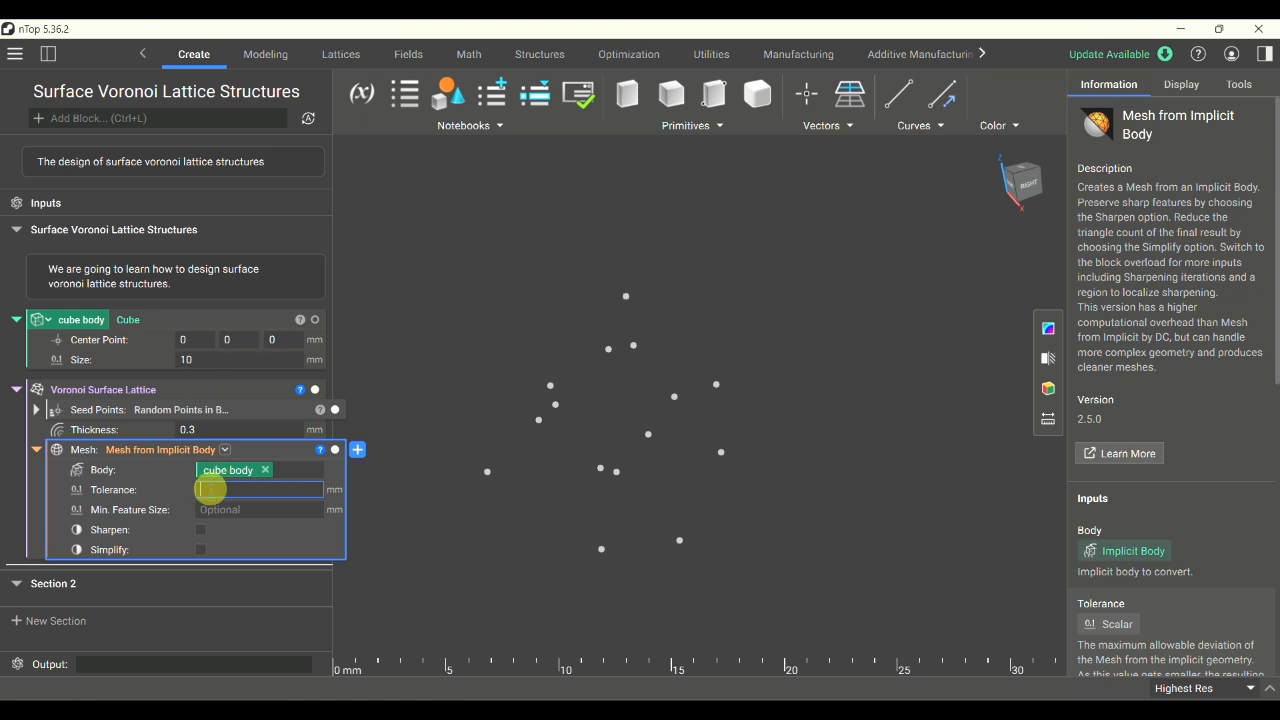
key(BackSpace)
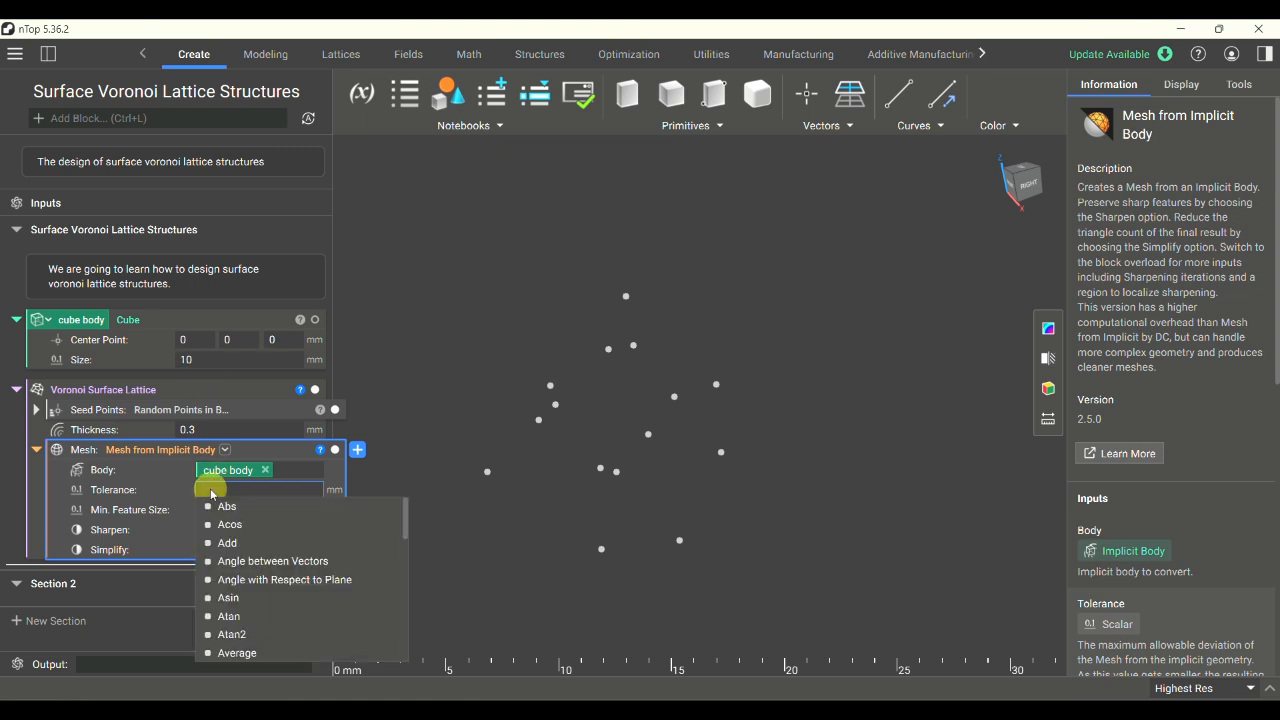
text(2)
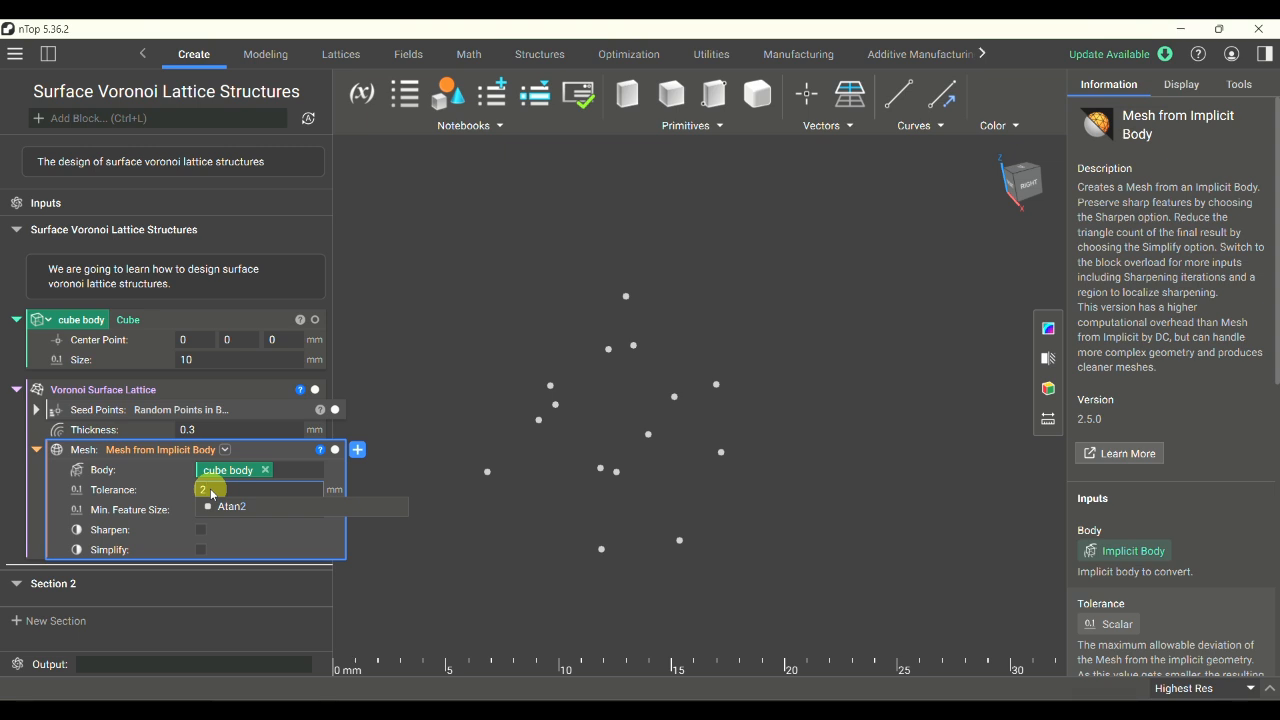
key(Return)
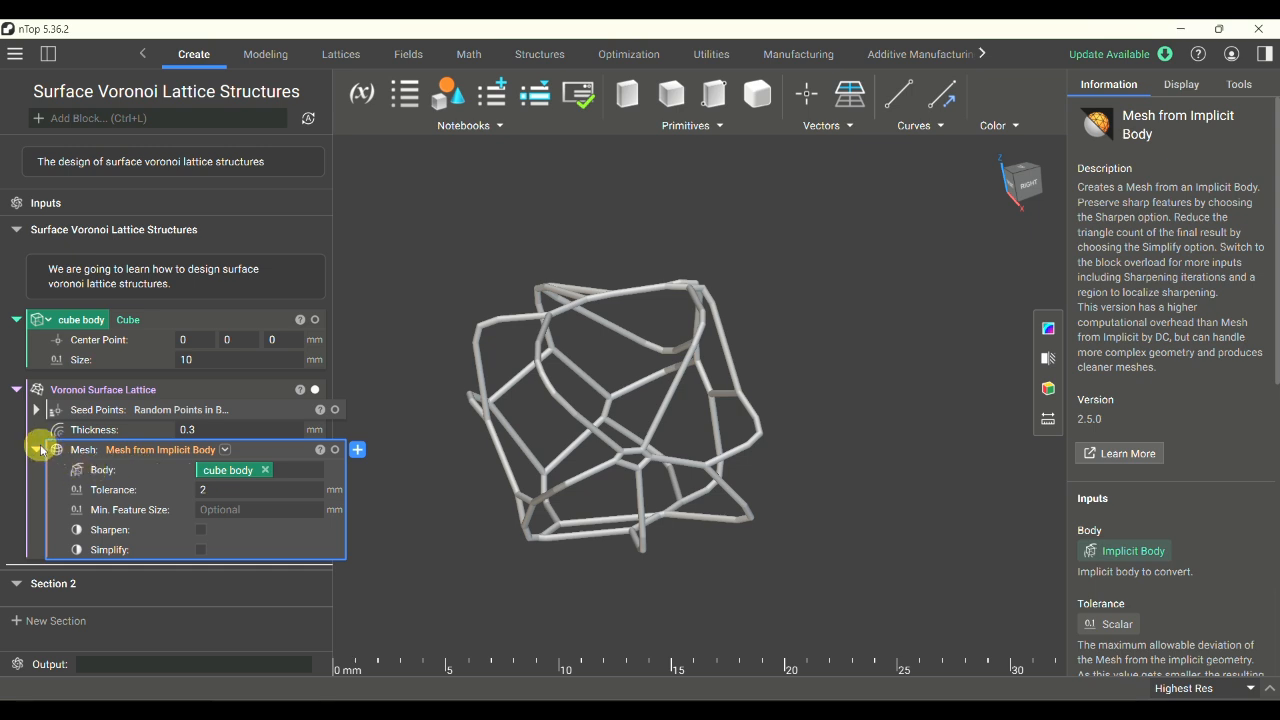
click(40, 450)
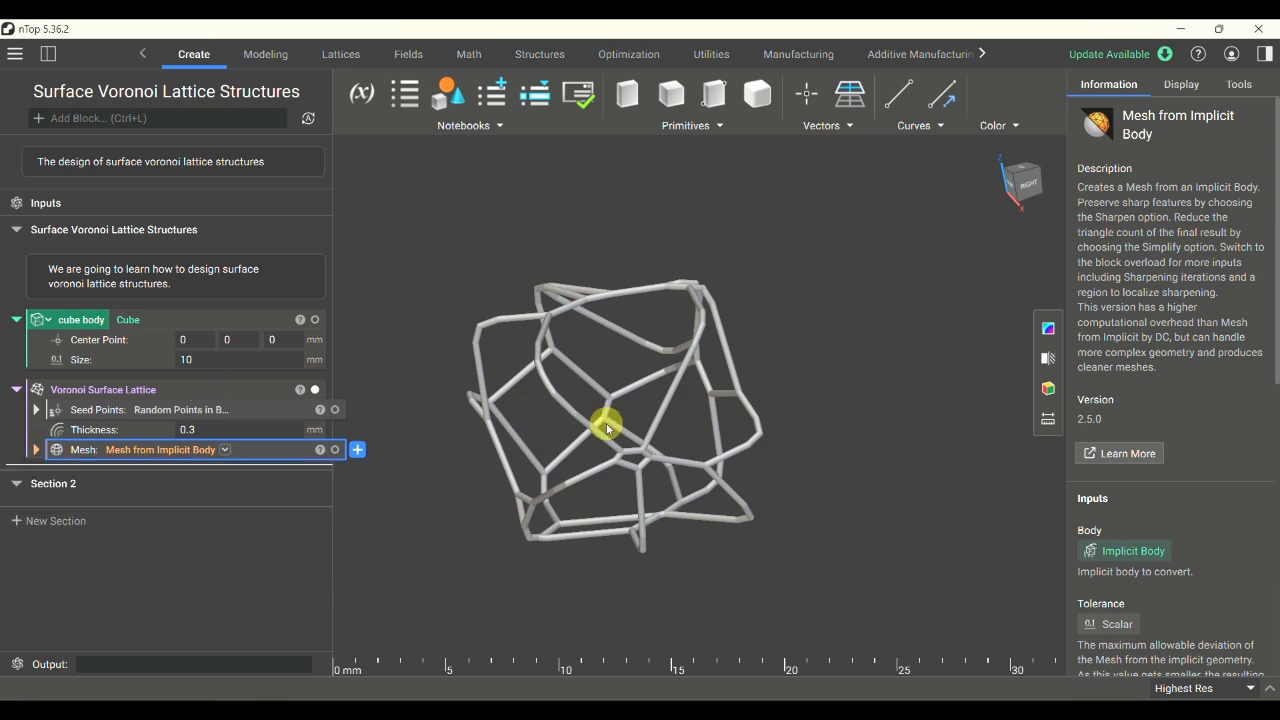
- Examine the surface lattice from several angles, temporarily showing the cube body to compare the struts with its faces
right_drag(571, 429, 689, 493)
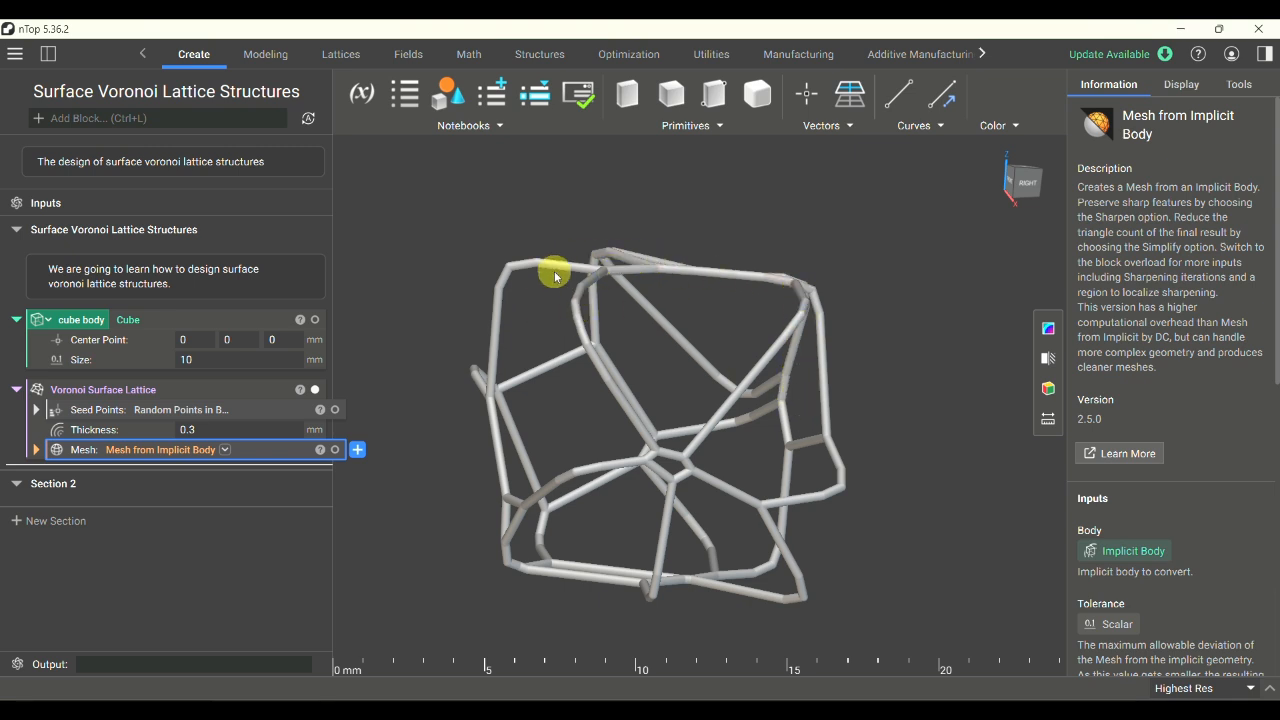
right_drag(632, 466, 885, 311)
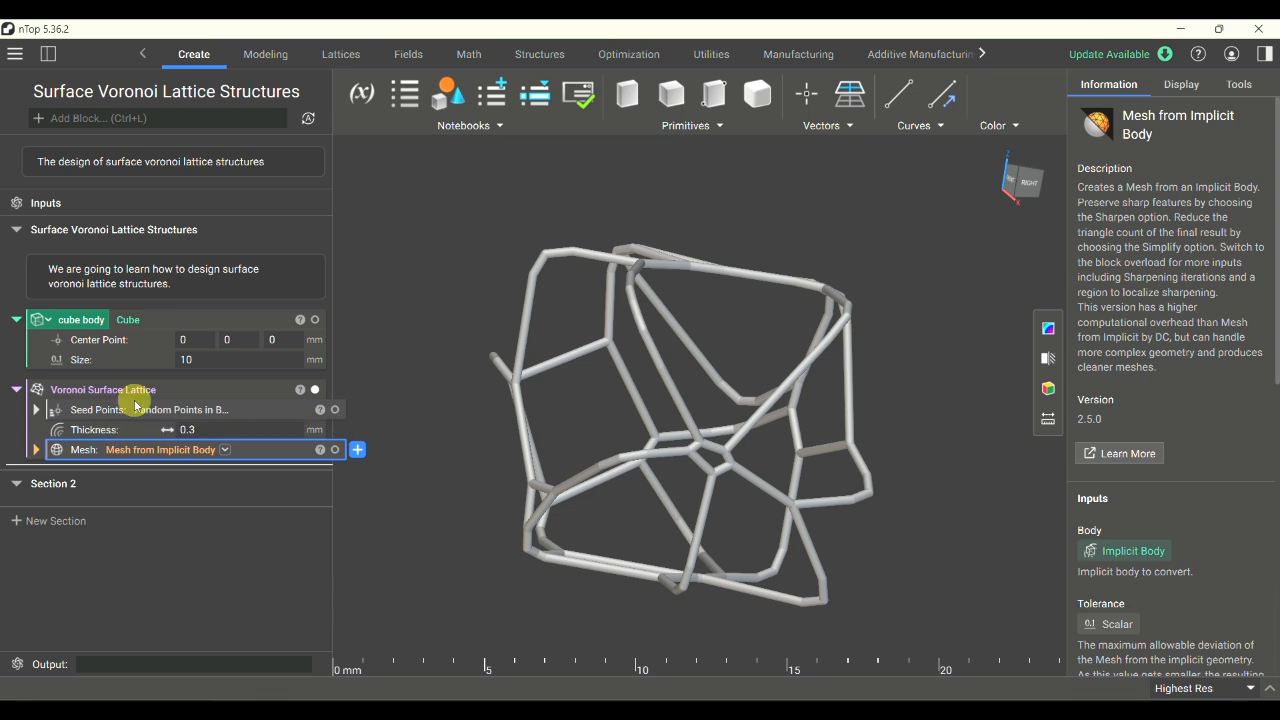
click(315, 319)
right_drag(648, 401, 580, 411)
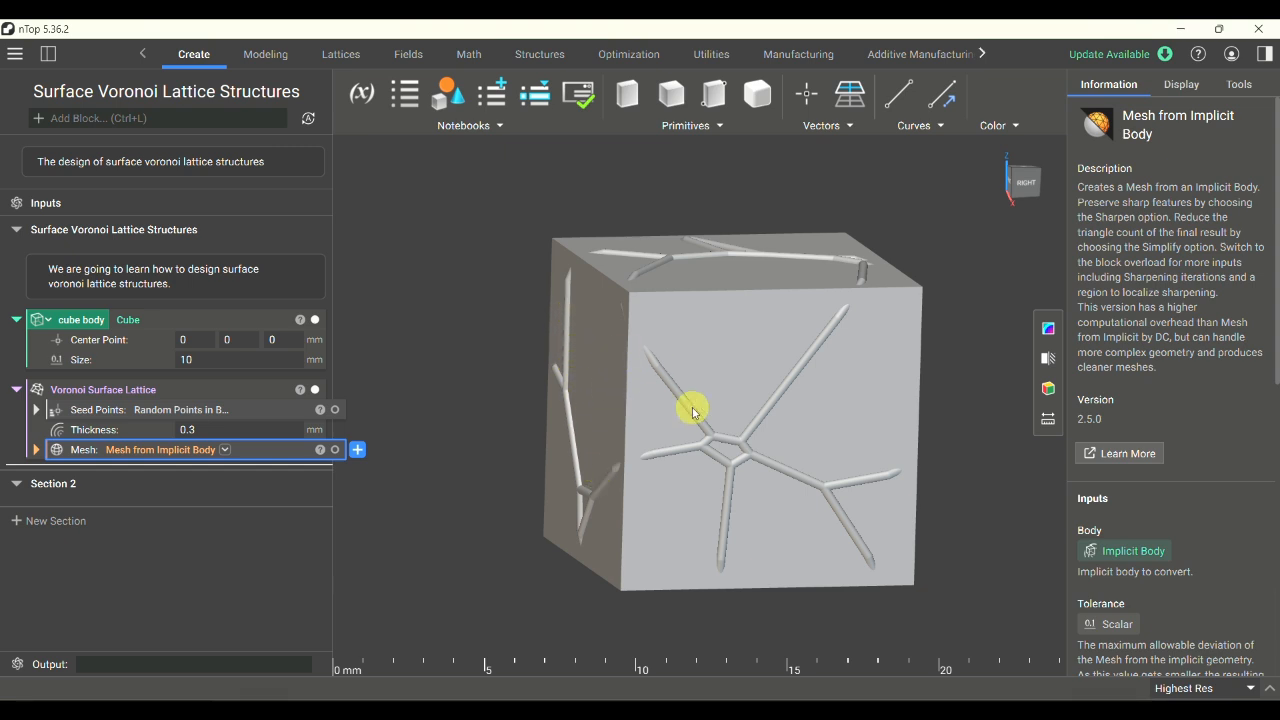
right_drag(777, 386, 765, 425)
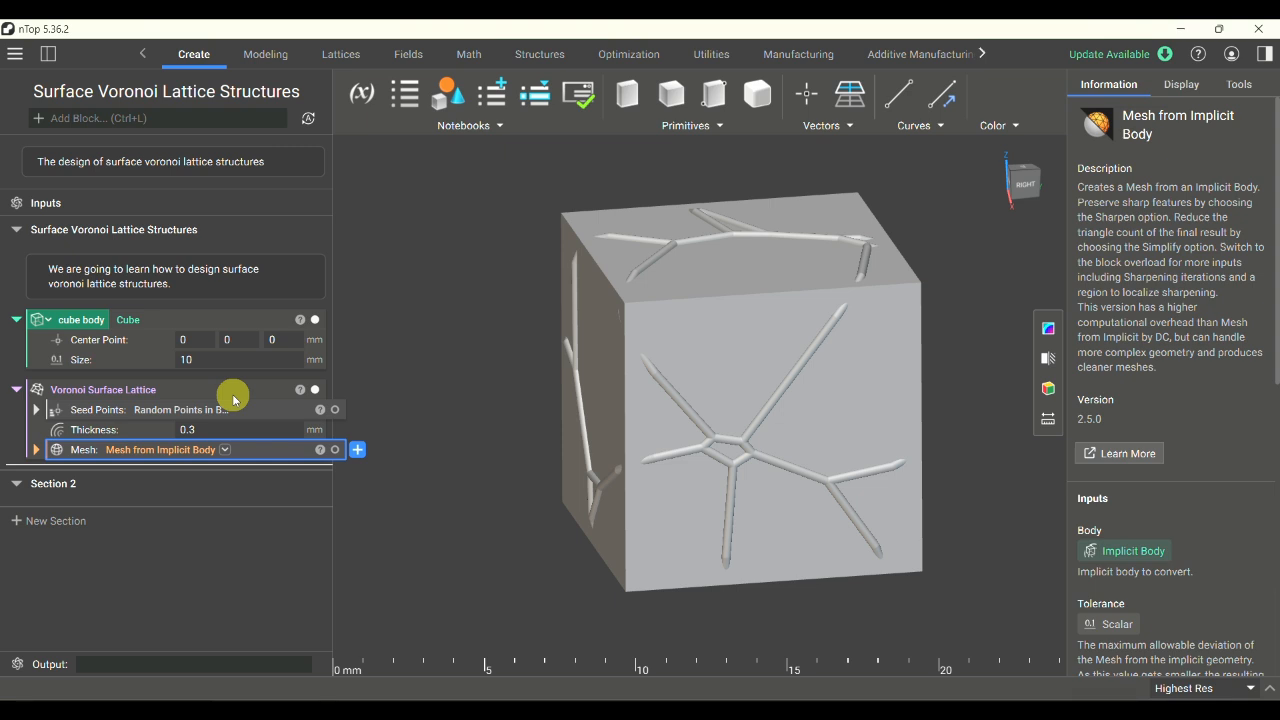
click(315, 321)
right_drag(786, 385, 909, 419)
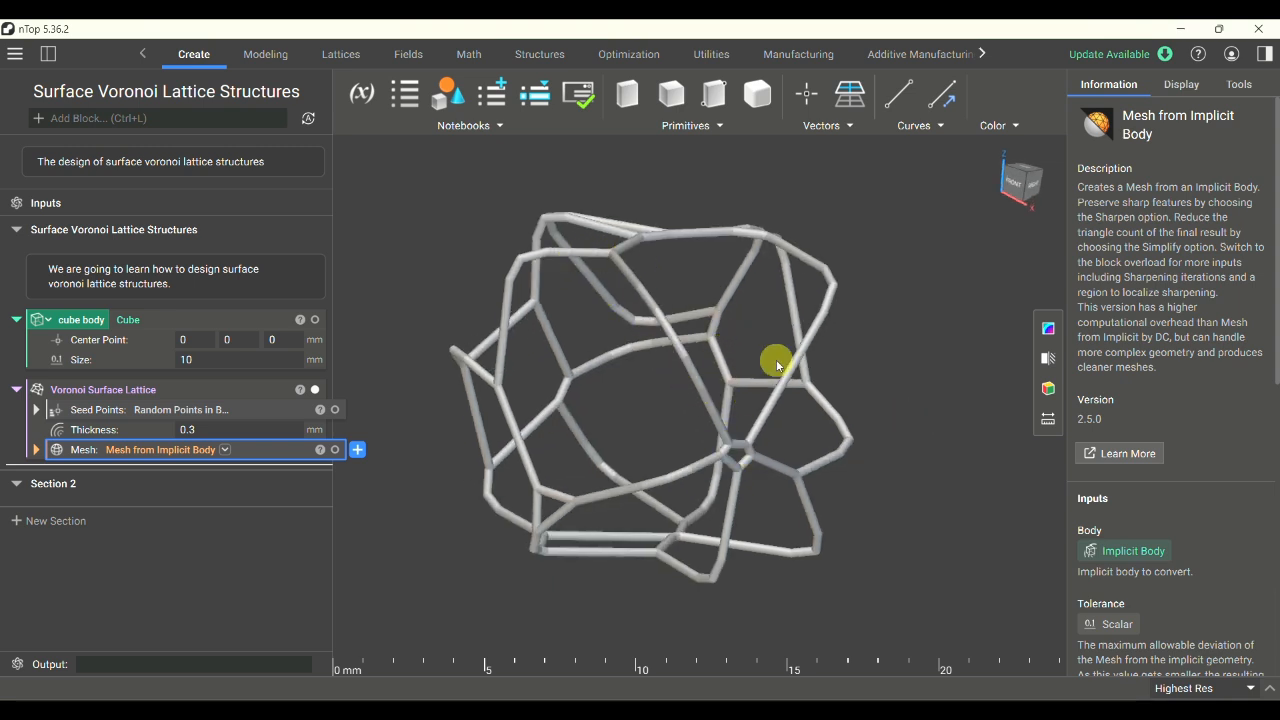
right_drag(791, 417, 729, 417)
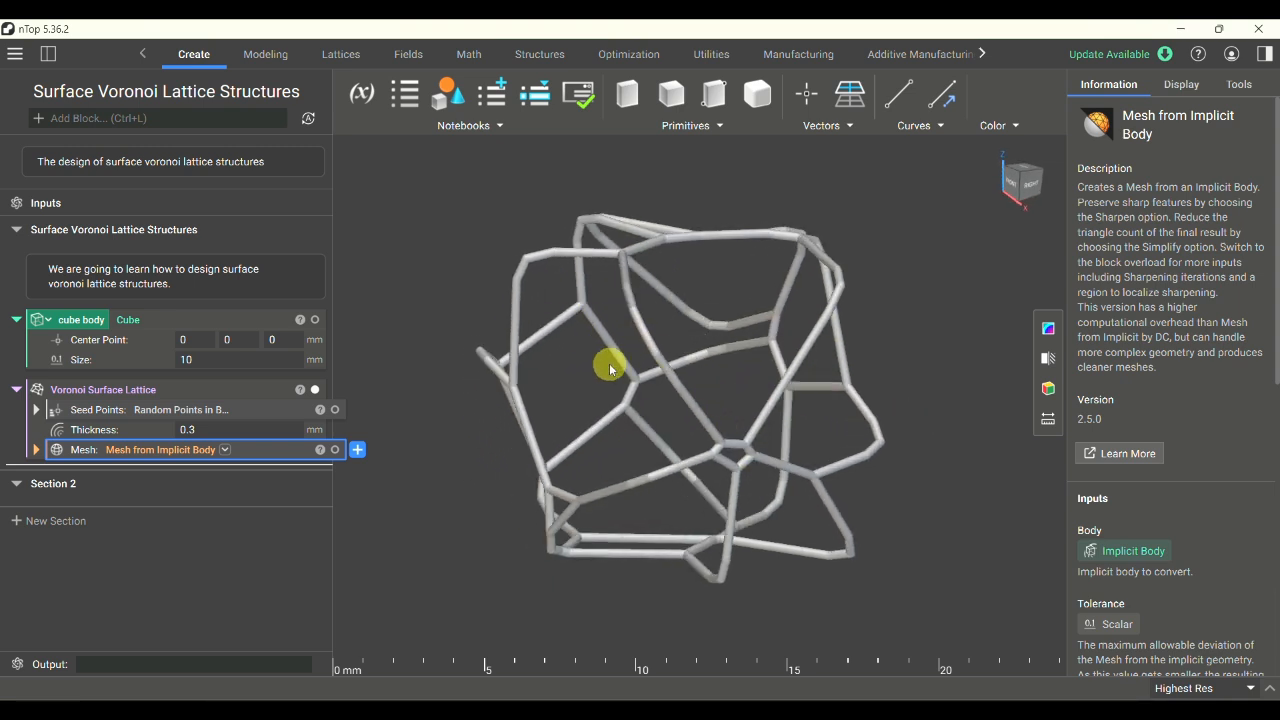
- Expand the Seed Points input, set its Point Spacing to 3 mm, and inspect the denser lattice
click(37, 410)
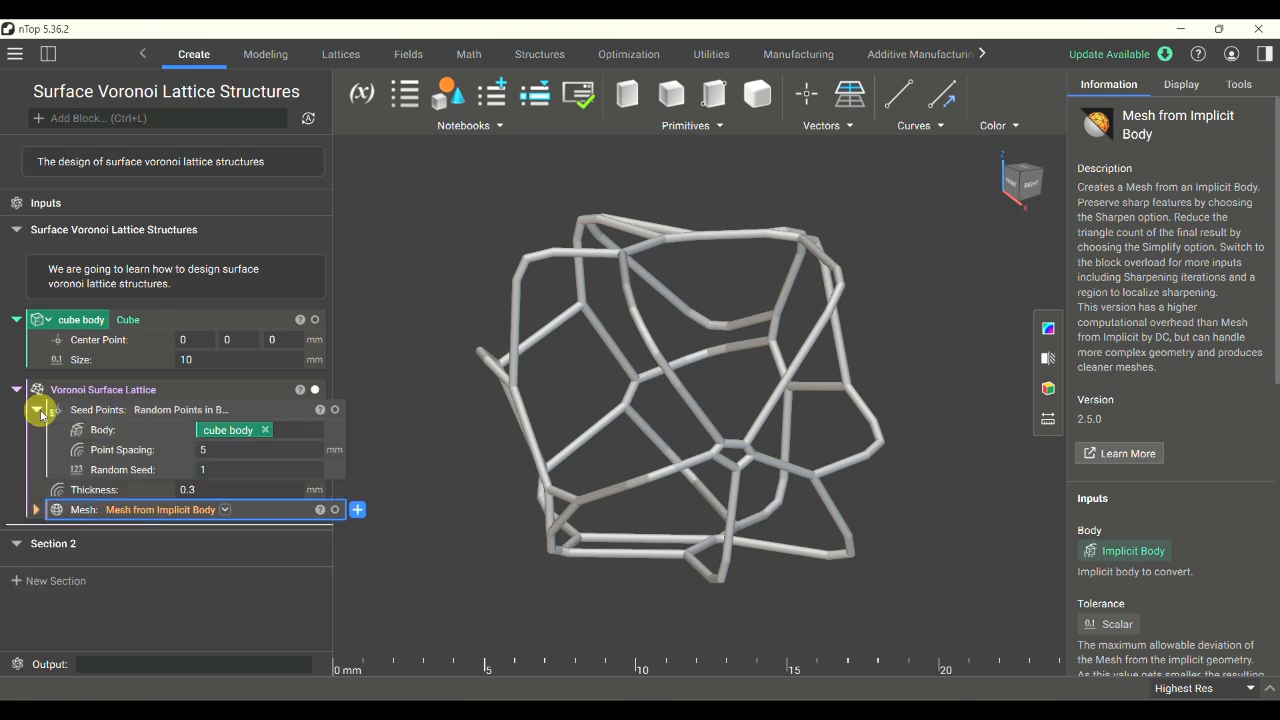
click(235, 450)
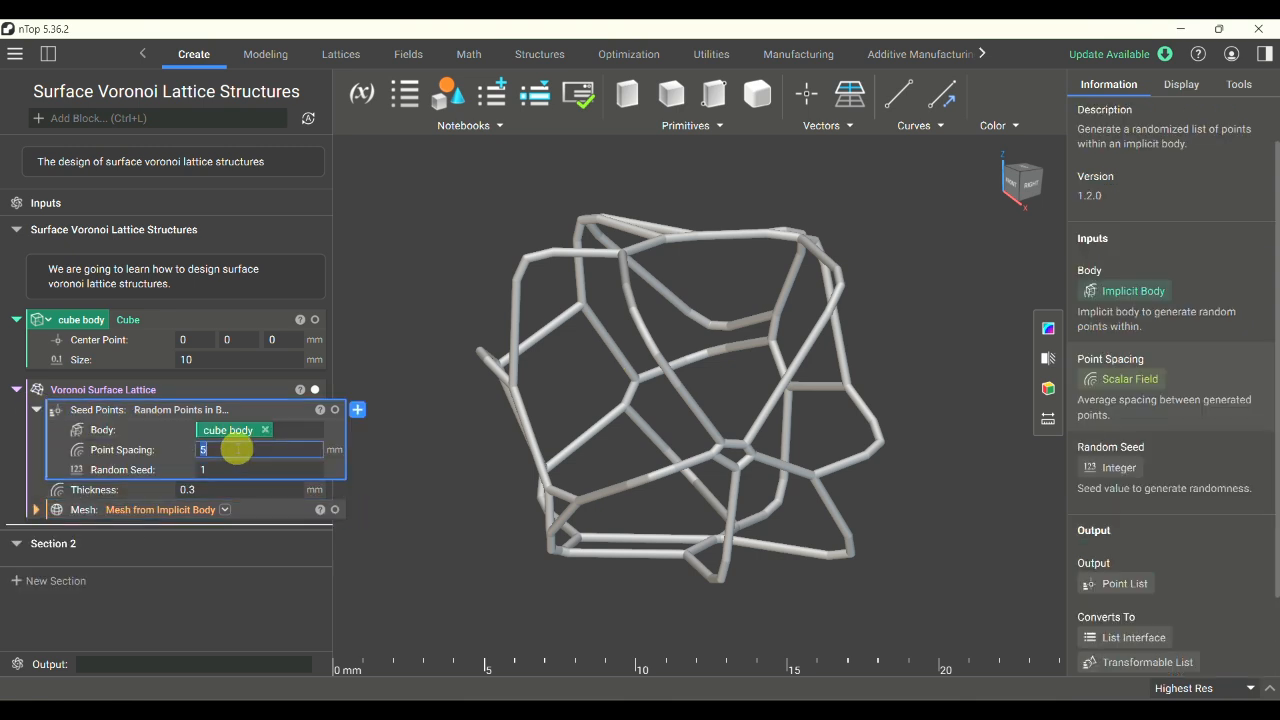
text(3)
key(Return)
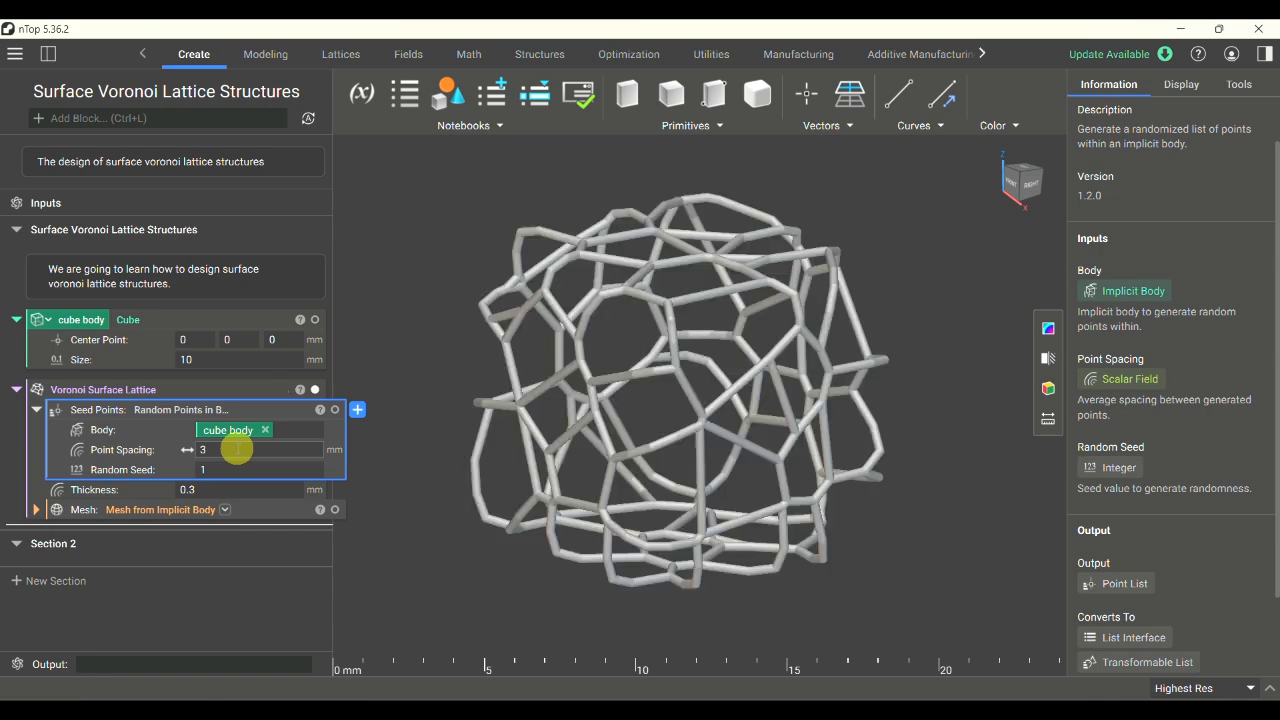
right_drag(654, 374, 577, 368)
right_drag(611, 406, 617, 375)
- Set the seed points' Point Spacing to 1 mm and inspect the regenerated lattice
click(266, 451)
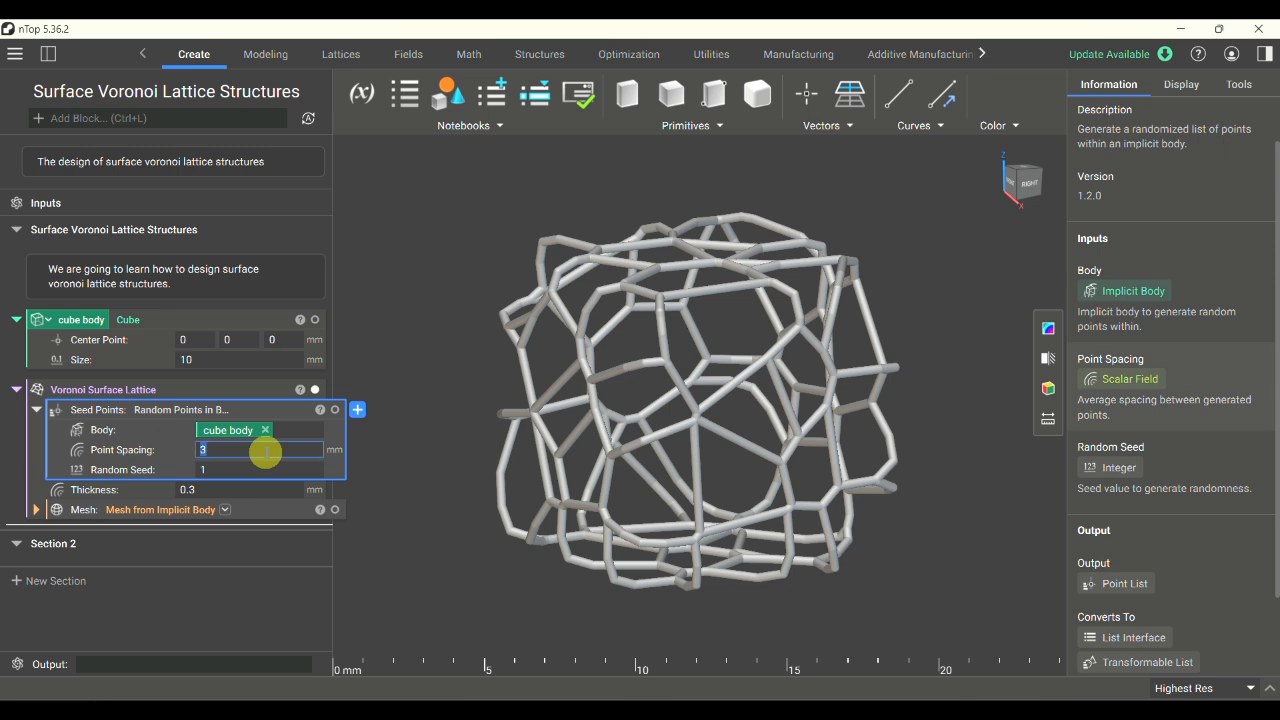
text(1)
key(Return)
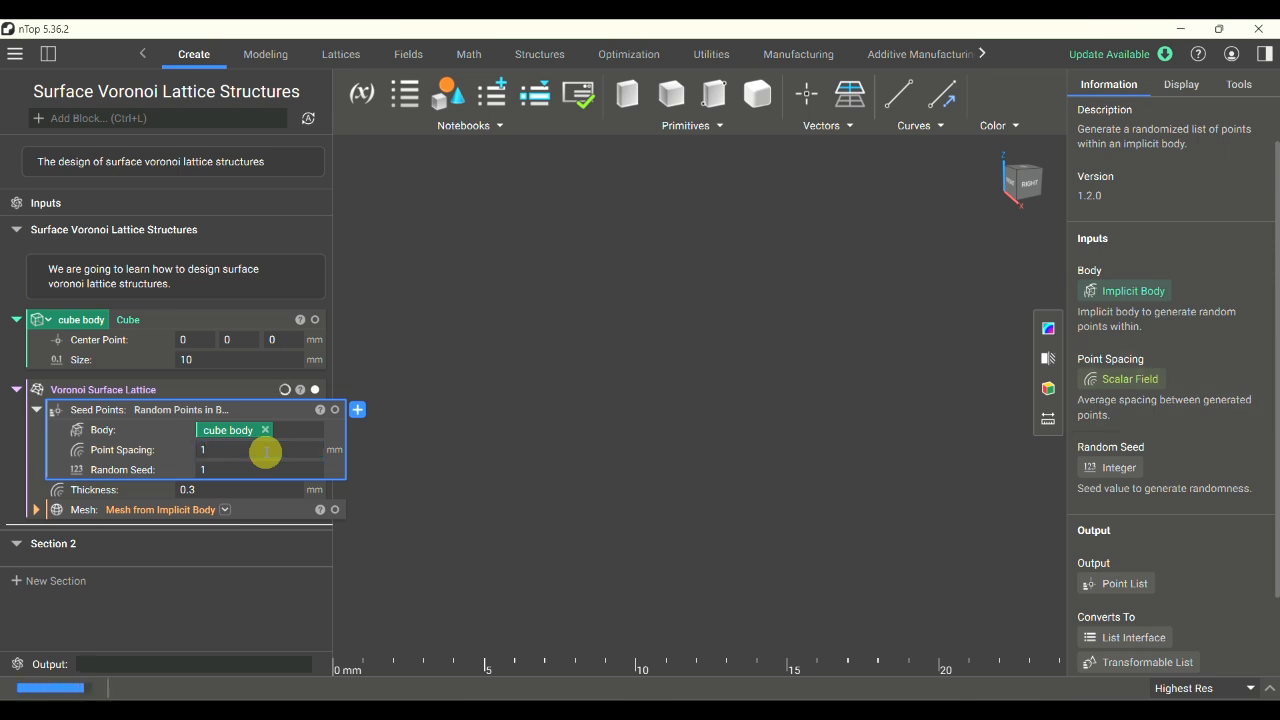
right_drag(651, 388, 686, 460)
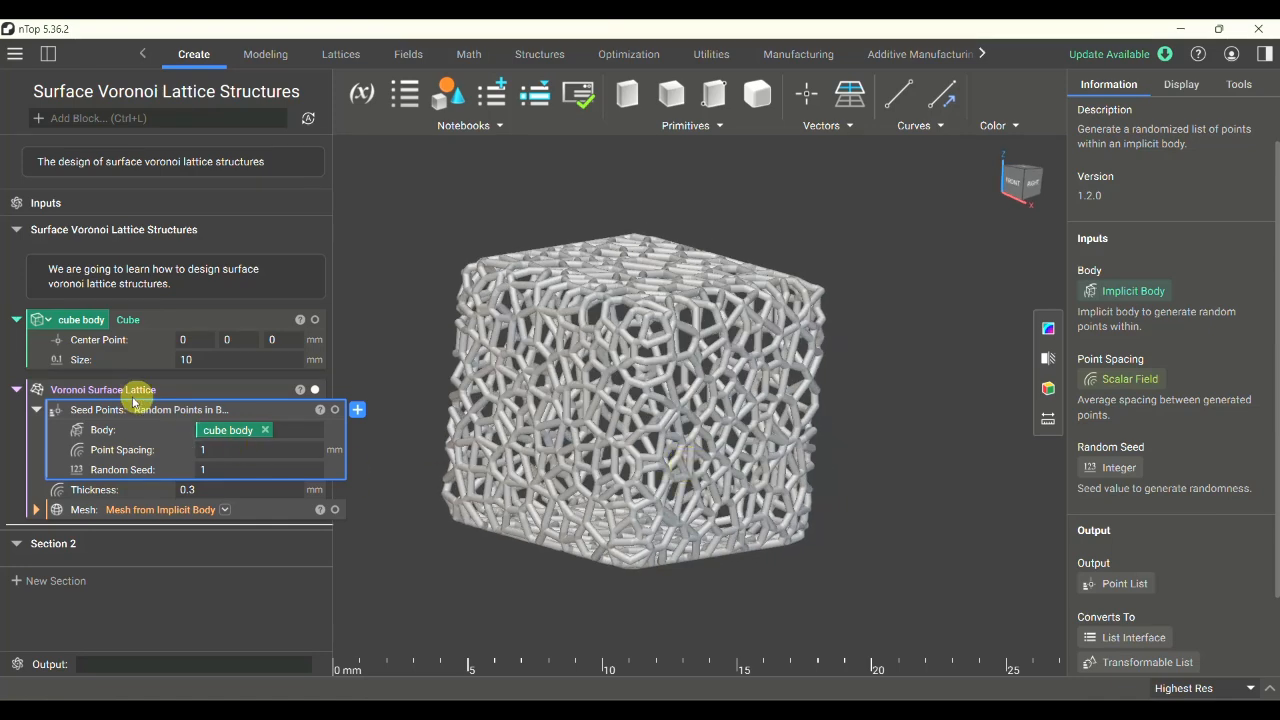
- Expand the lattice's Mesh input, set the mesh Tolerance to 1 mm, and inspect the regenerated struts
click(36, 510)
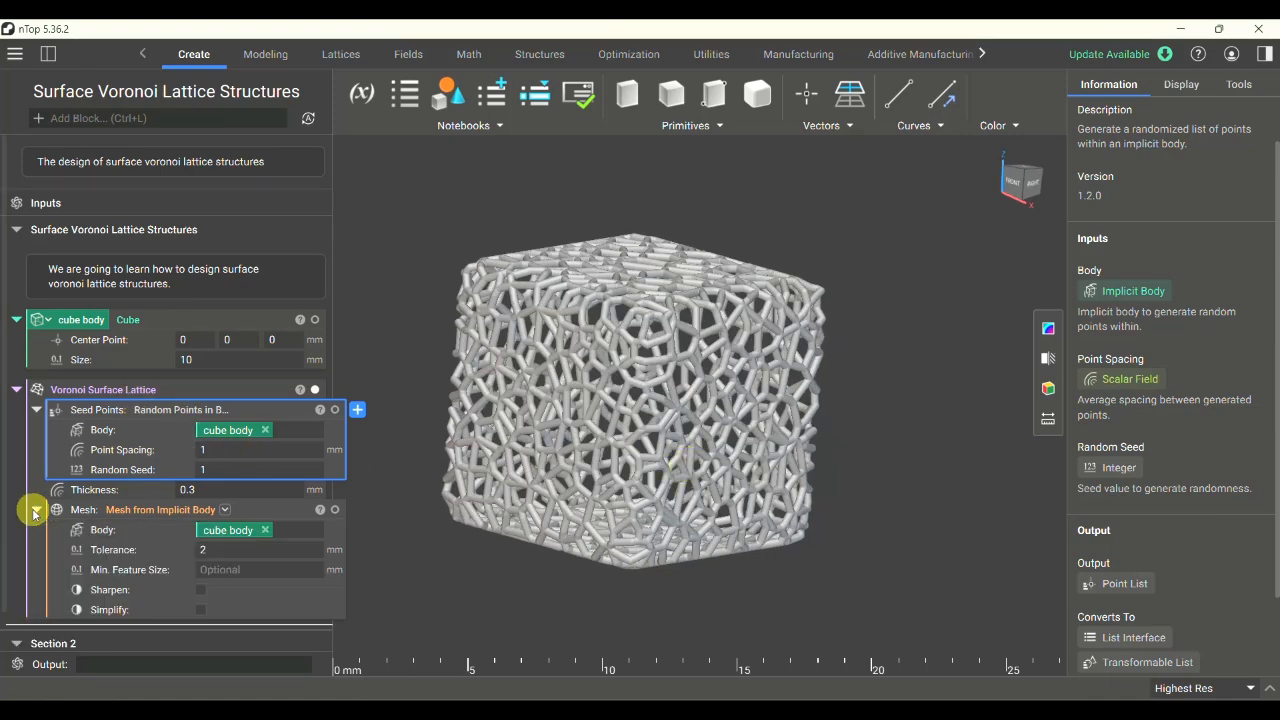
double_click(221, 550)
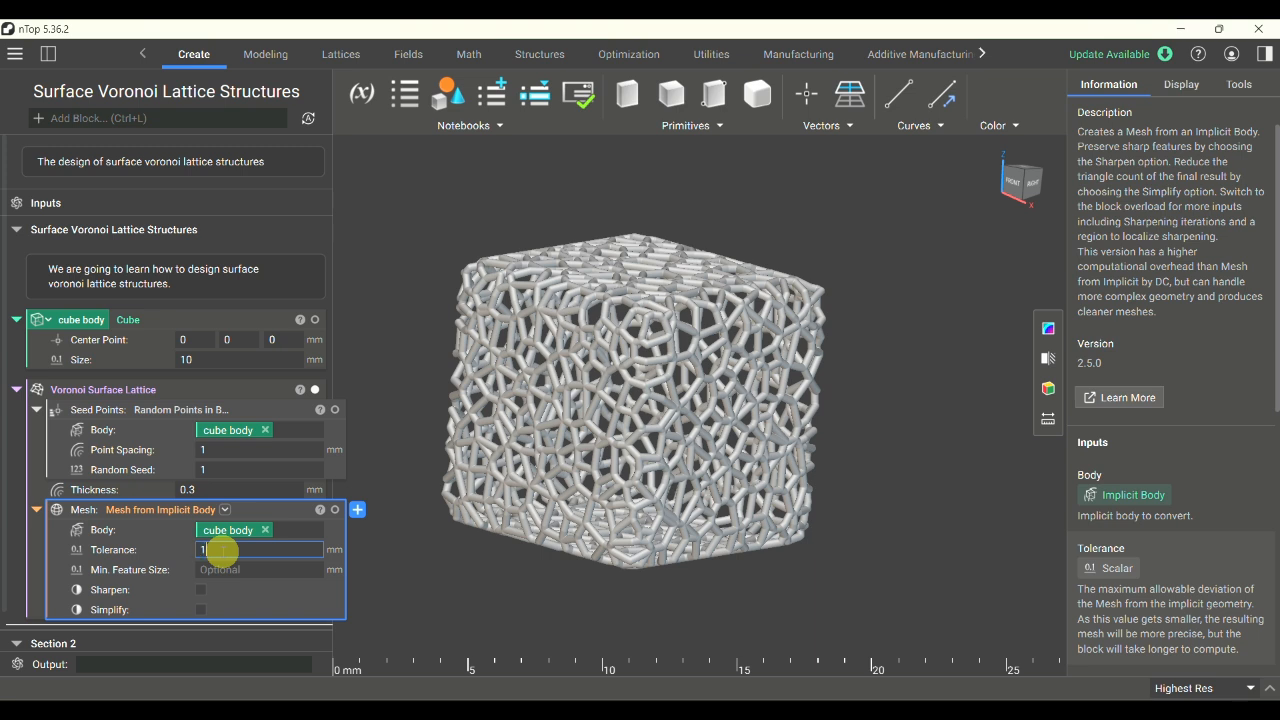
key(Return)
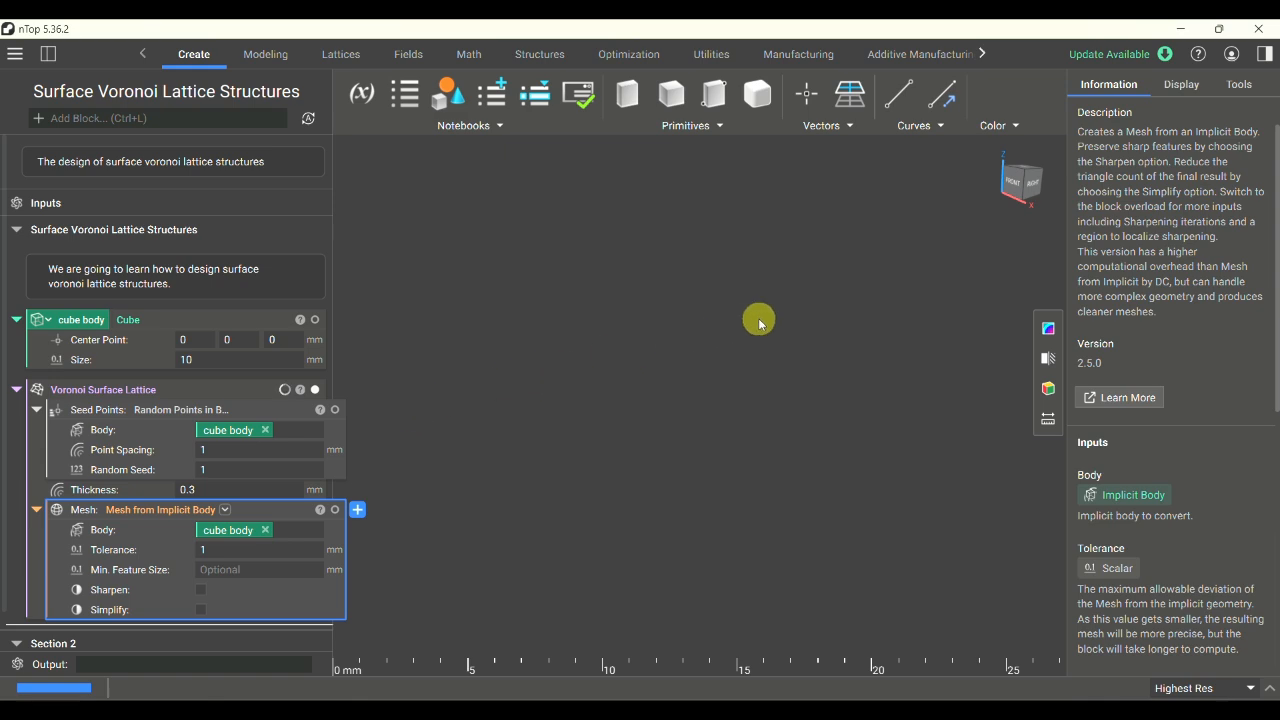
right_drag(587, 393, 547, 425)
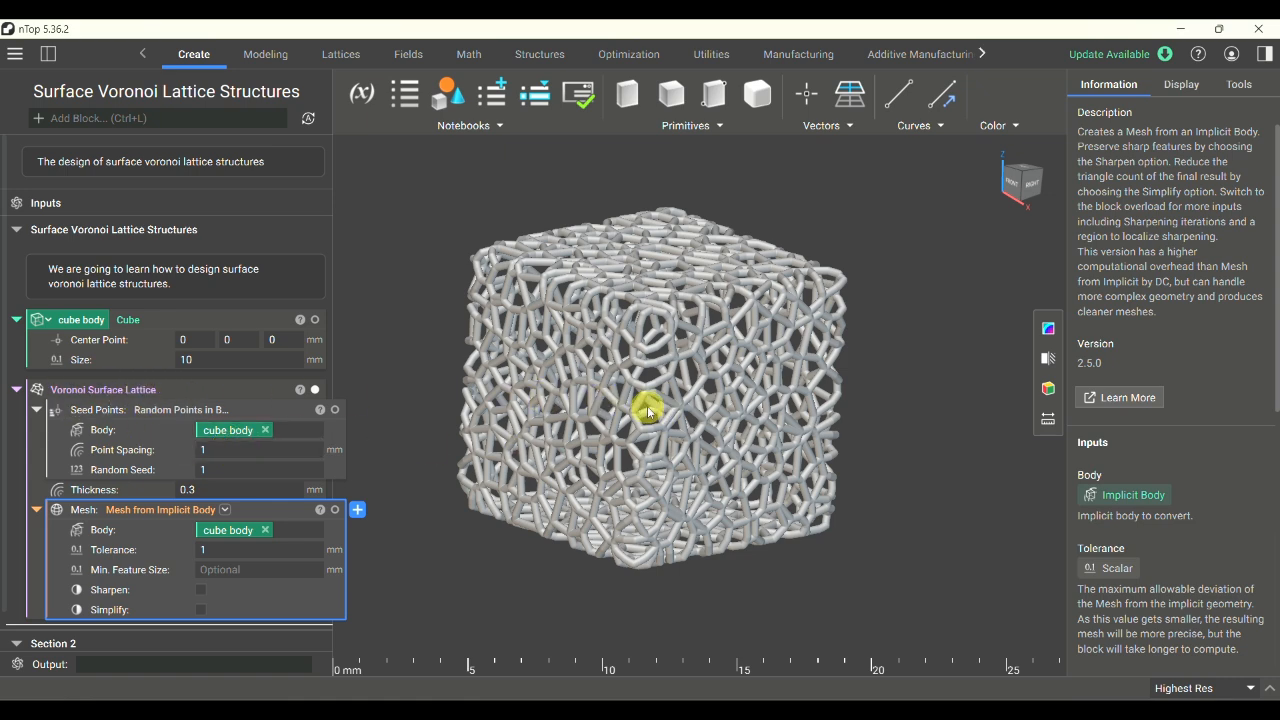
right_drag(648, 410, 610, 380)
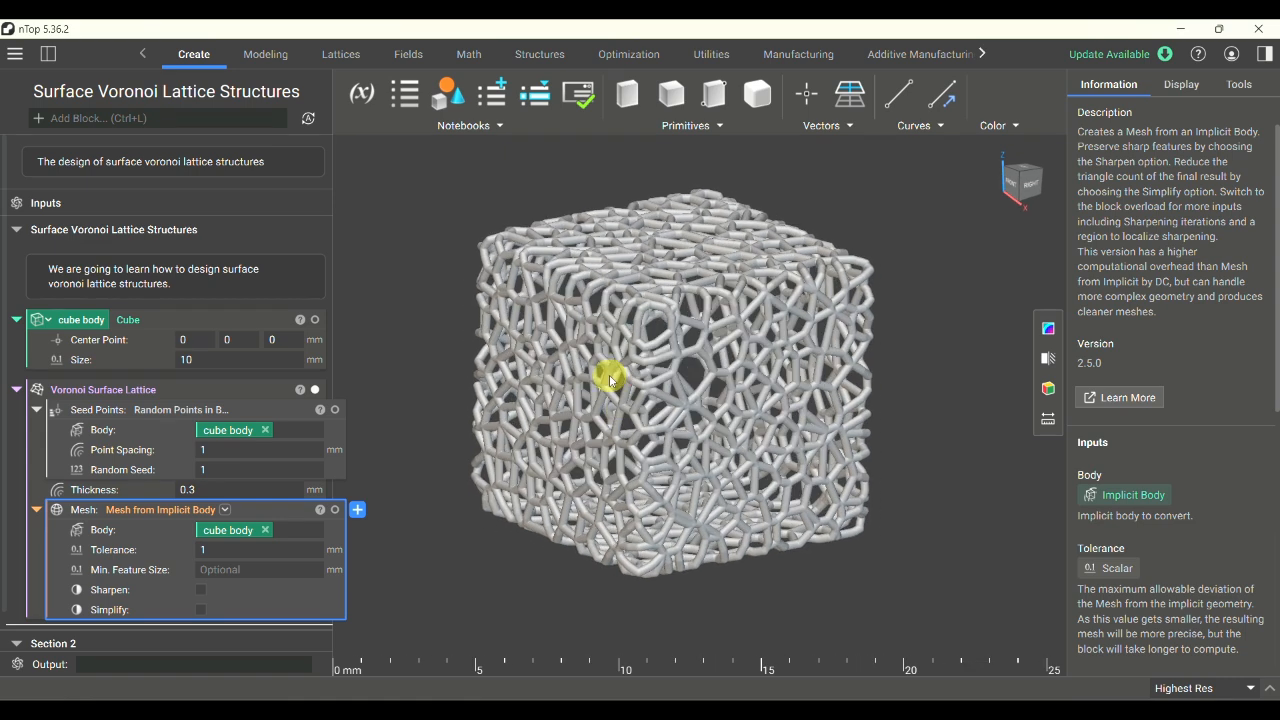
click(16, 390)
click(16, 390)
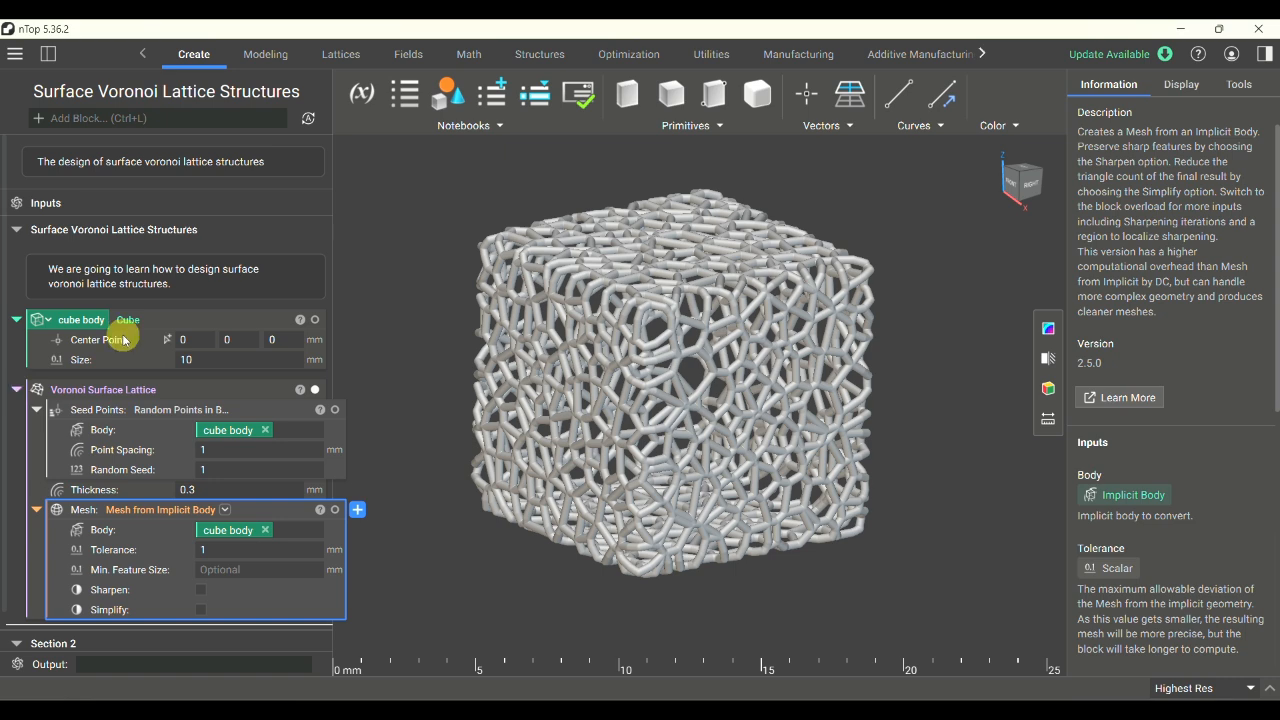
right_drag(523, 283, 671, 386)
scroll(700, 283, down, 1)
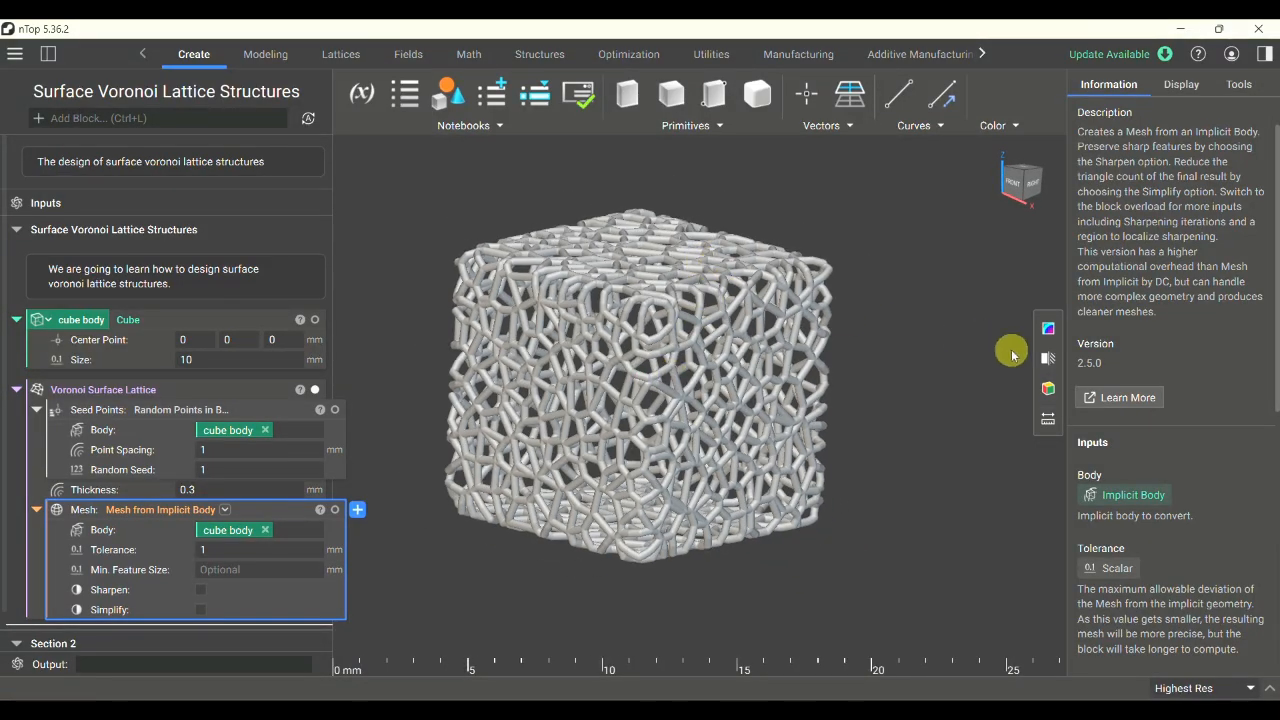
- Inspect the lattice's interior with a section cut normal to Z, move the plane up past the cube, and turn the cut off
click(1054, 364)
right_drag(910, 345, 805, 379)
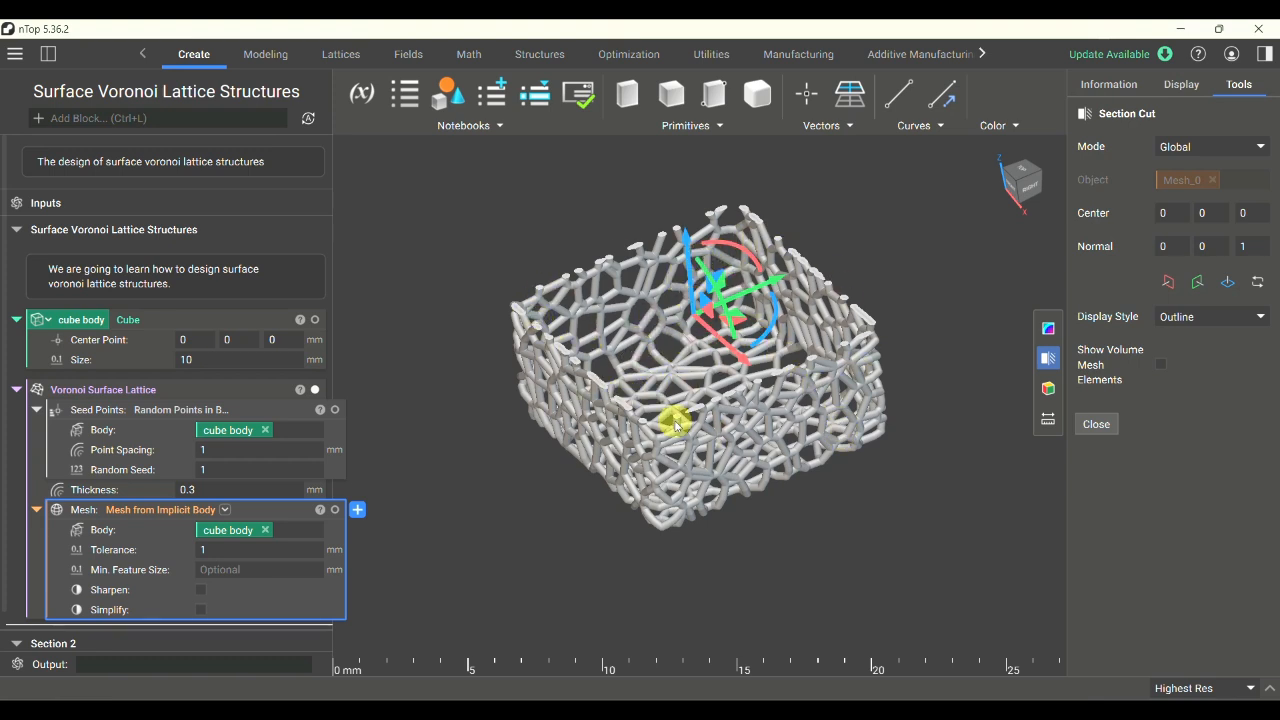
drag(688, 250, 684, 170)
scroll(629, 520, down, 3)
scroll(660, 257, up, 2)
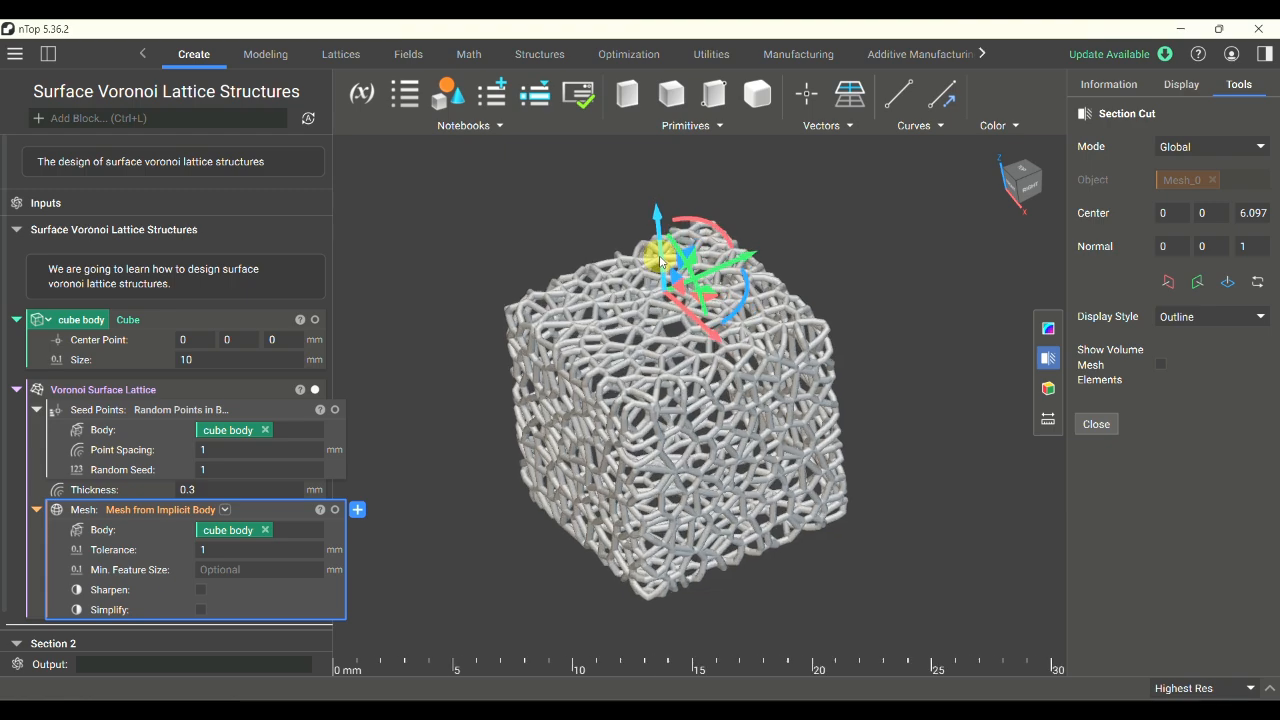
drag(657, 250, 676, 224)
click(1045, 366)
right_drag(866, 431, 733, 493)
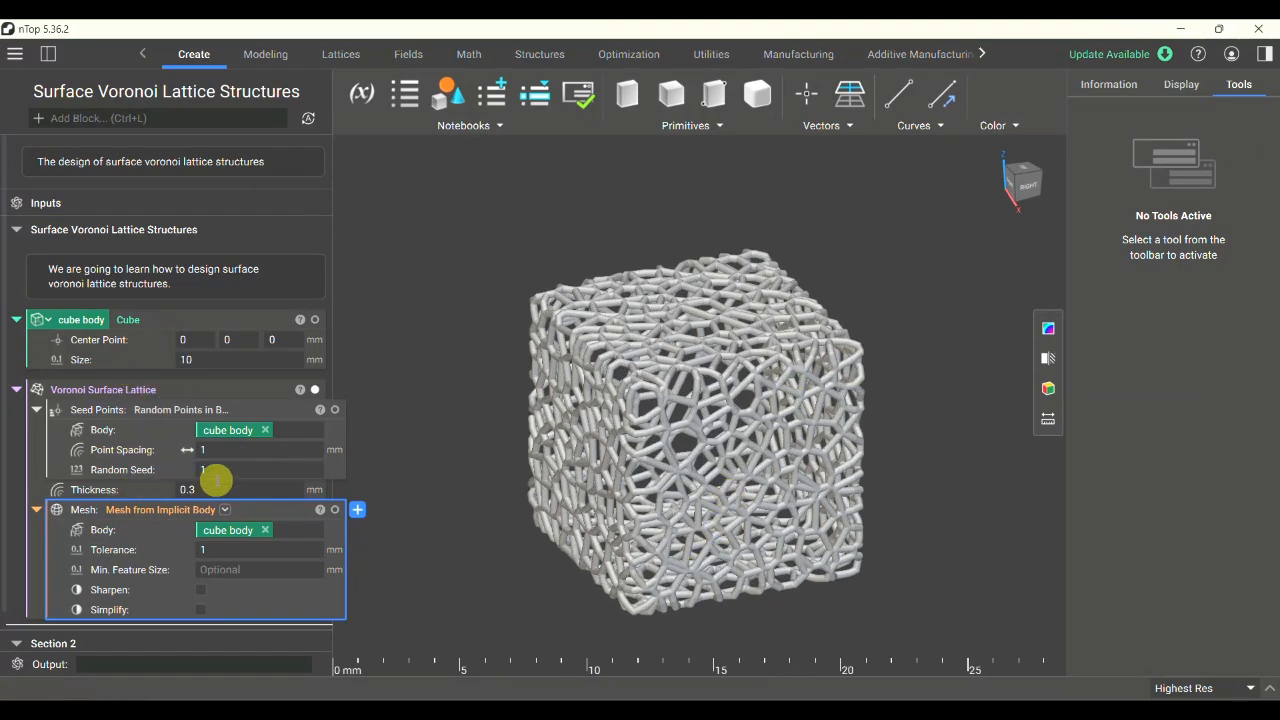
right_drag(694, 580, 816, 527)
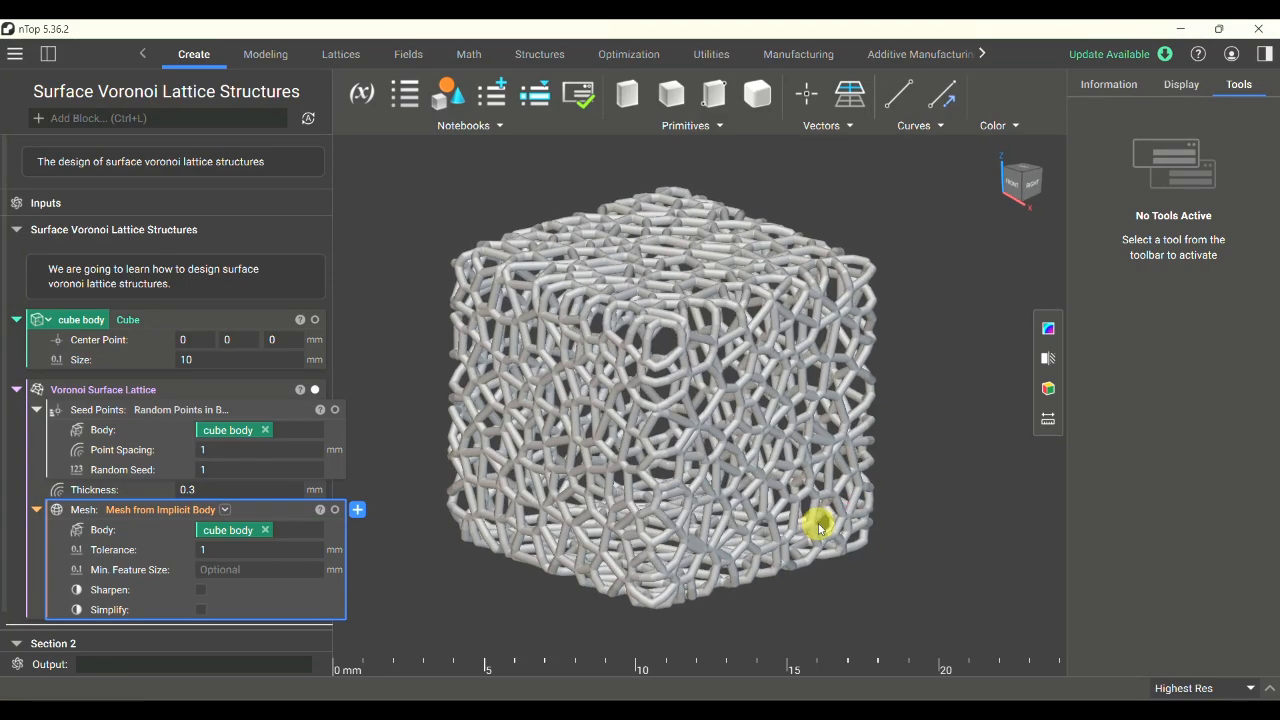
right_drag(663, 457, 681, 540)
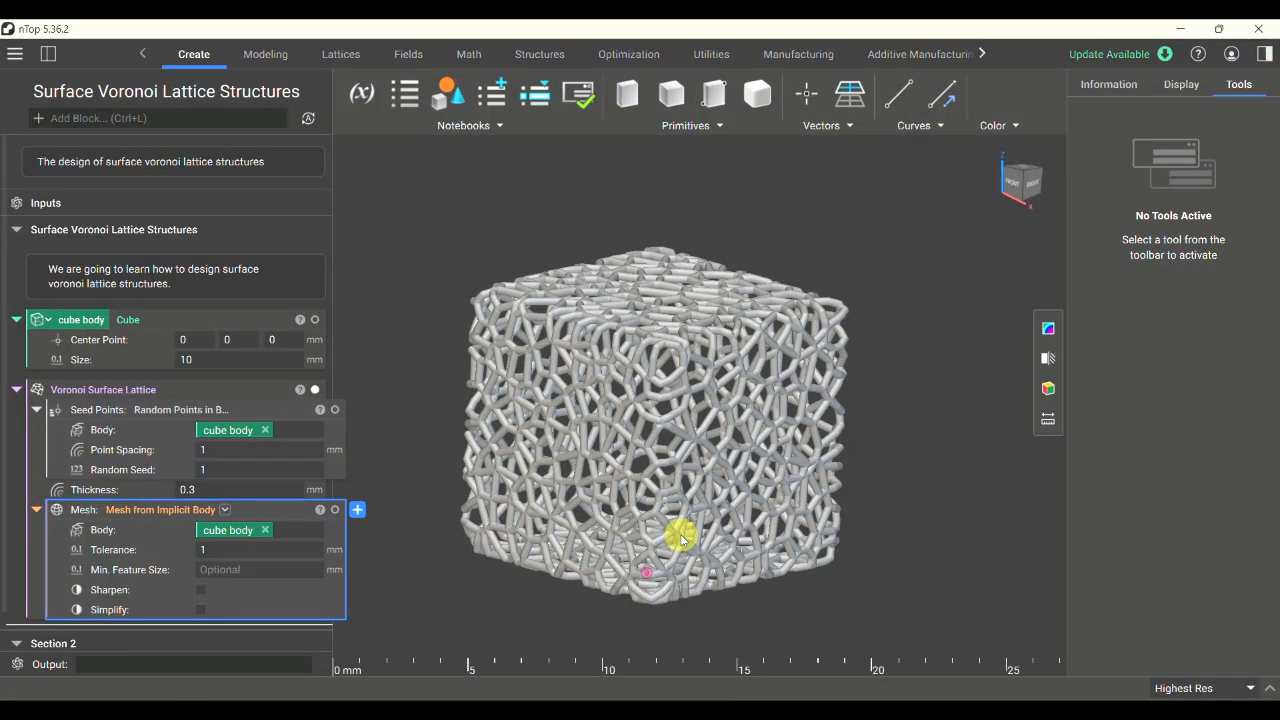
scroll(679, 585, up, 3)
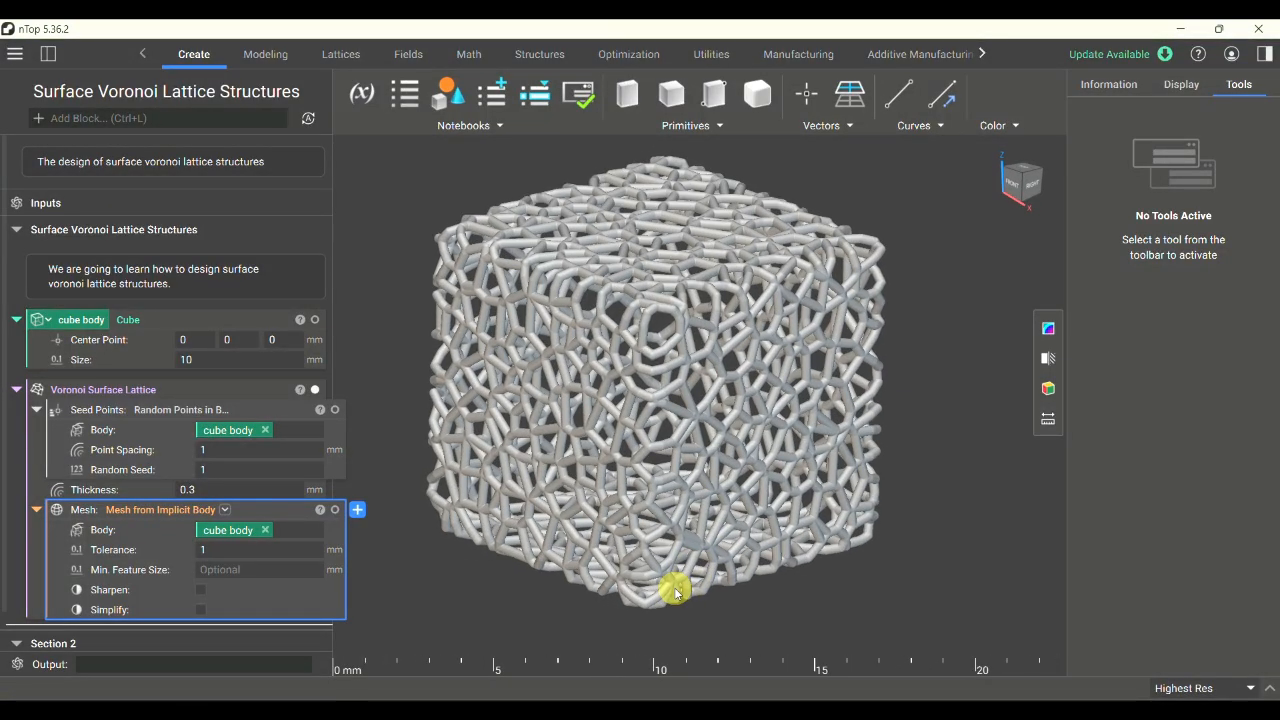
mouse_move(675, 590)
right_down()
mouse_move(663, 591)
mouse_move(671, 584)
right_up()
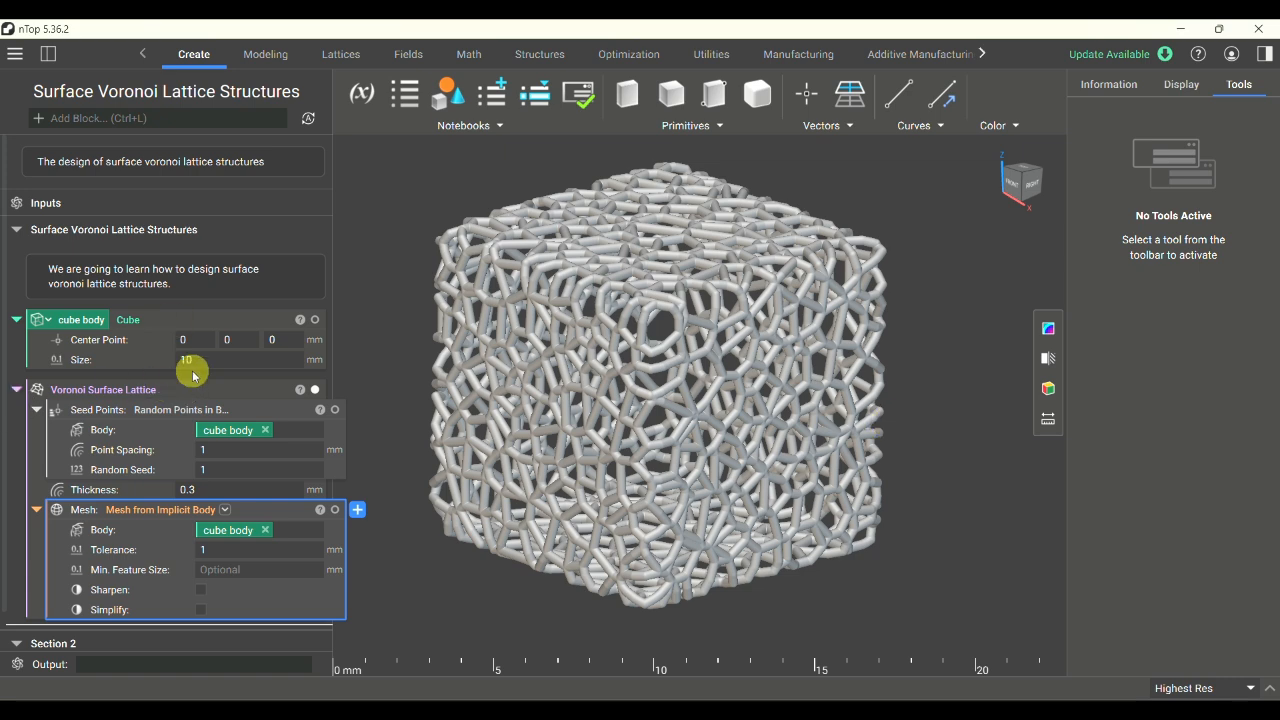
- Review the available stochastic lattice blocks and the primitive shapes that could serve as a lattice body
click(342, 60)
click(926, 125)
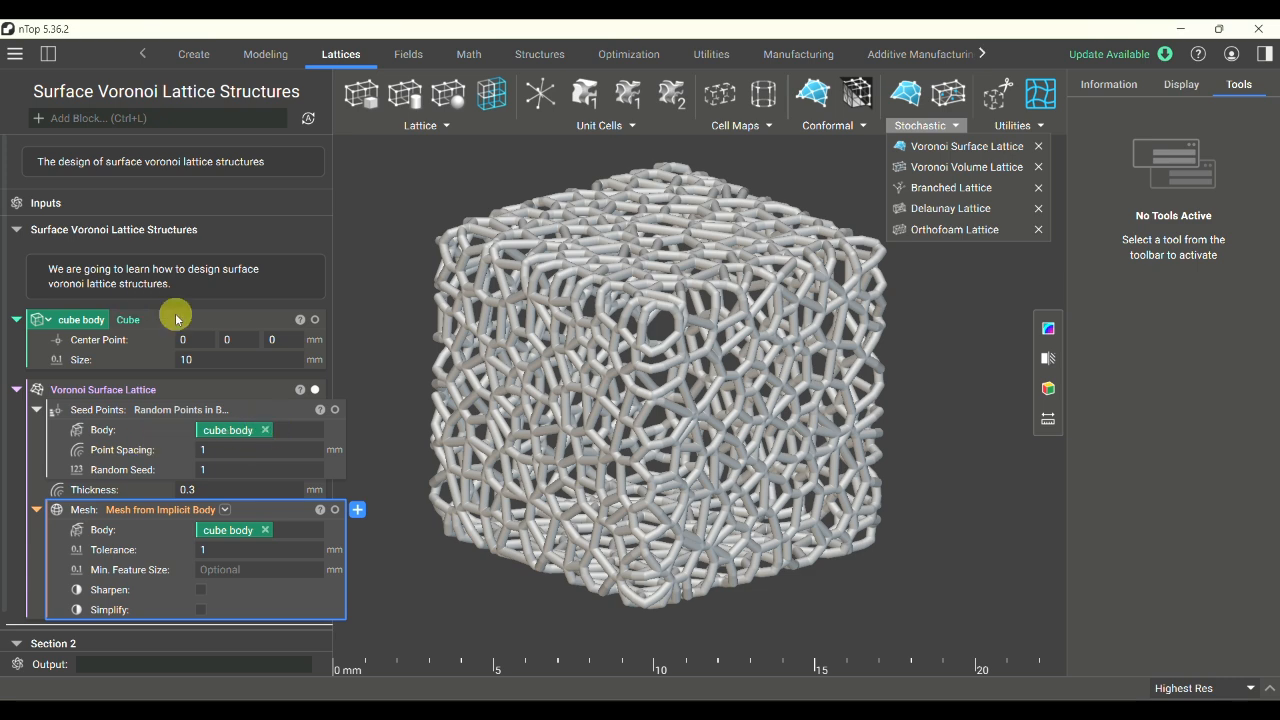
click(196, 53)
click(690, 125)
click(461, 193)
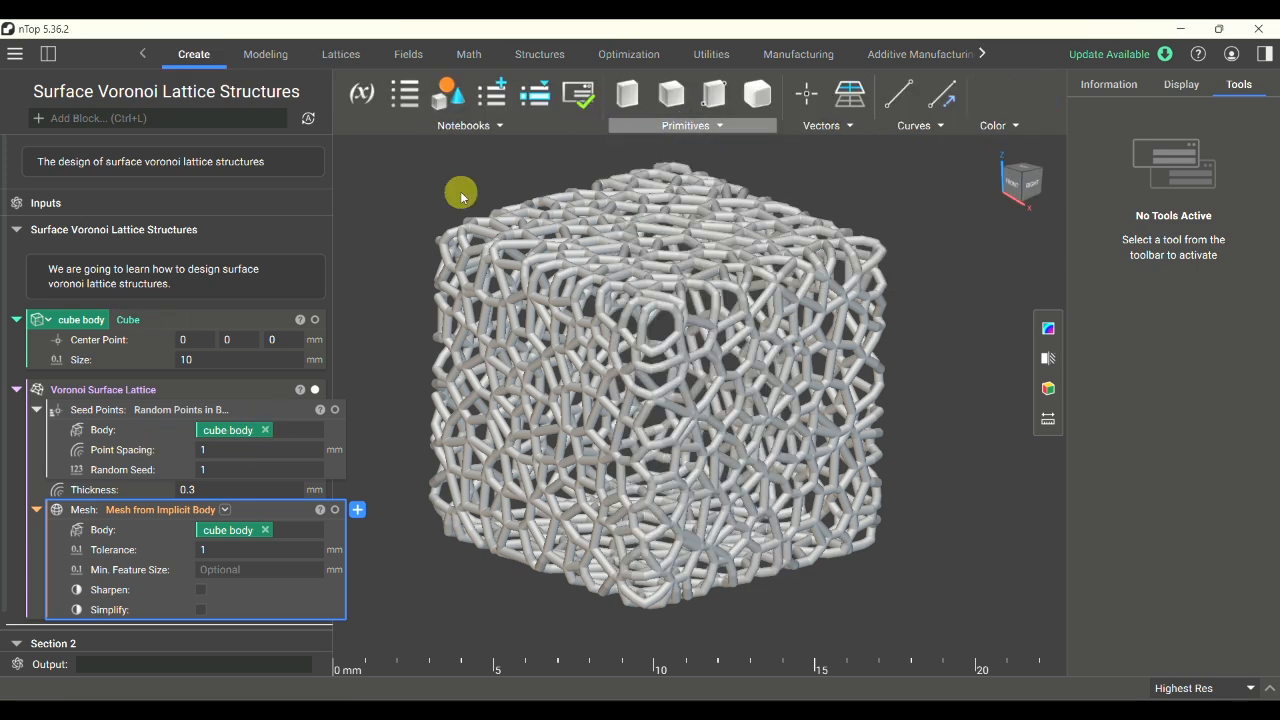
click(705, 125)
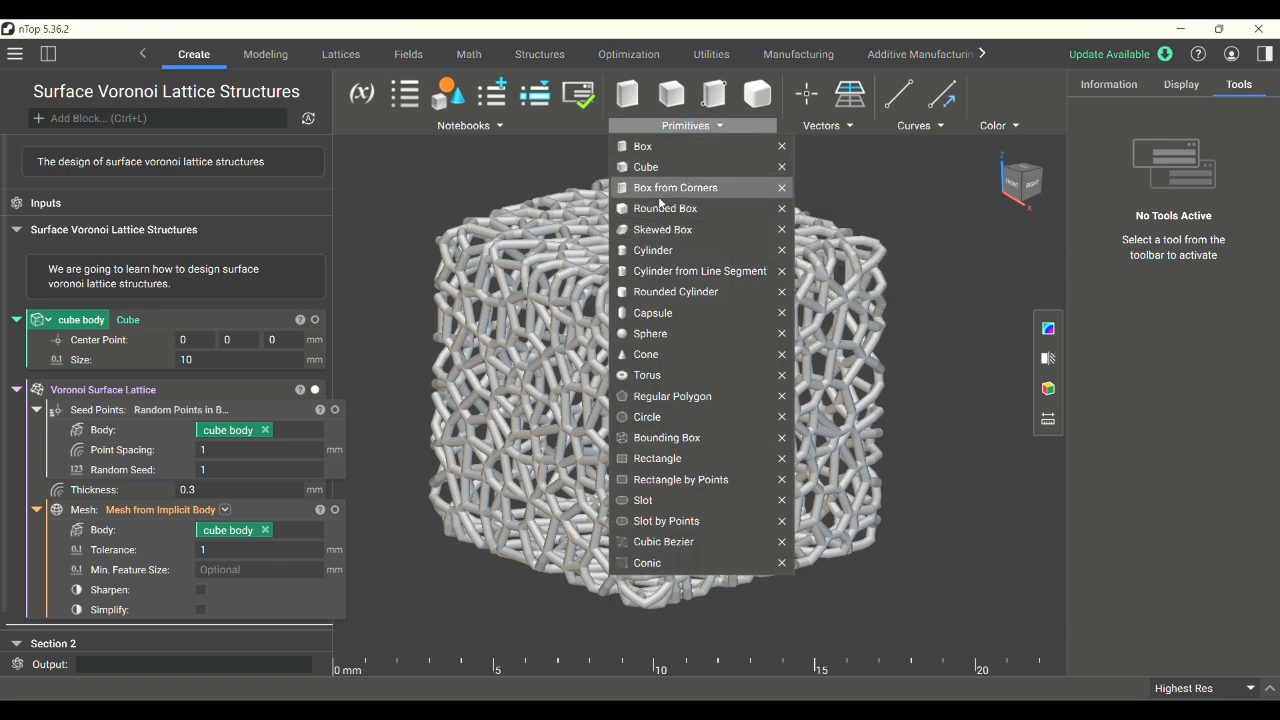
click(403, 226)
click(667, 125)
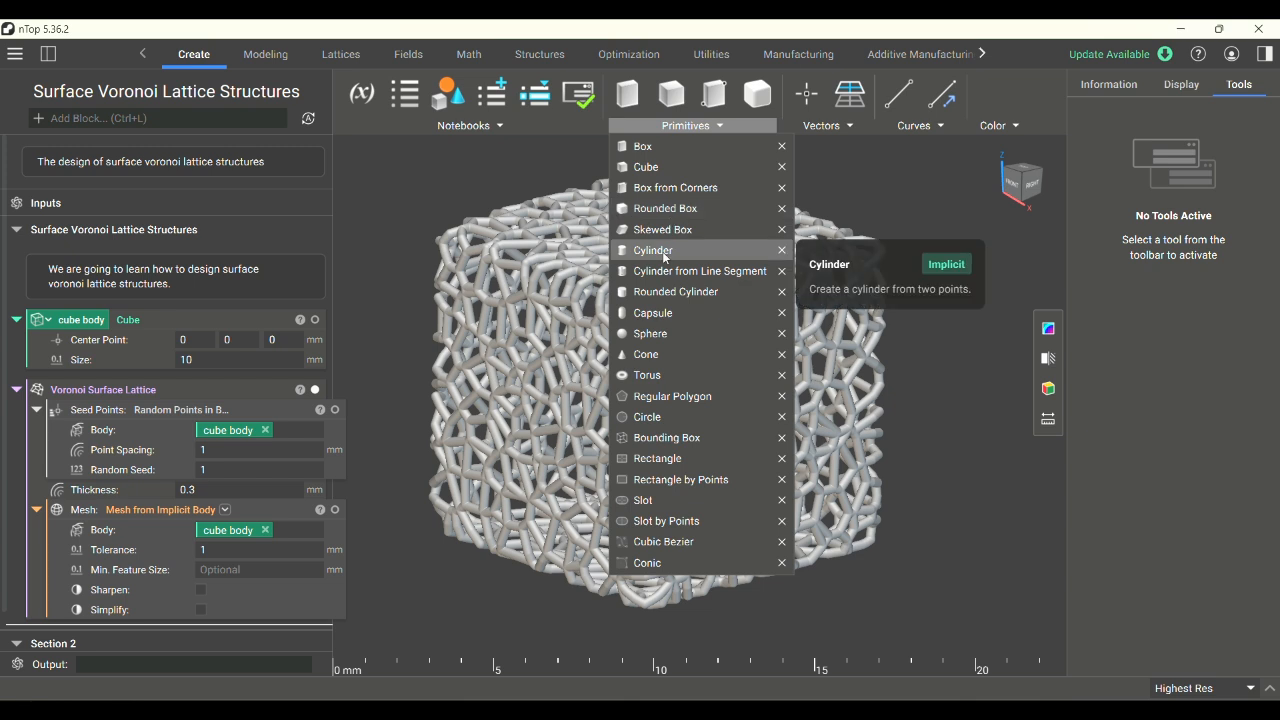
click(414, 343)
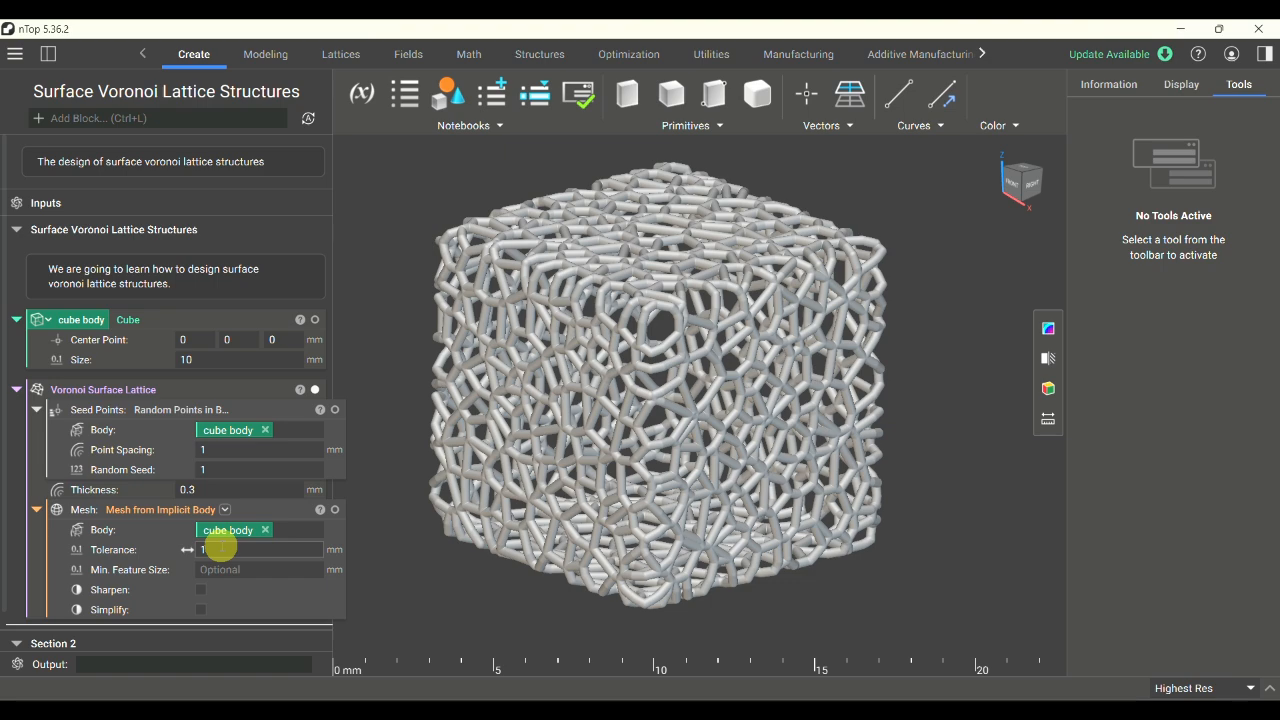
right_drag(813, 419, 857, 418)
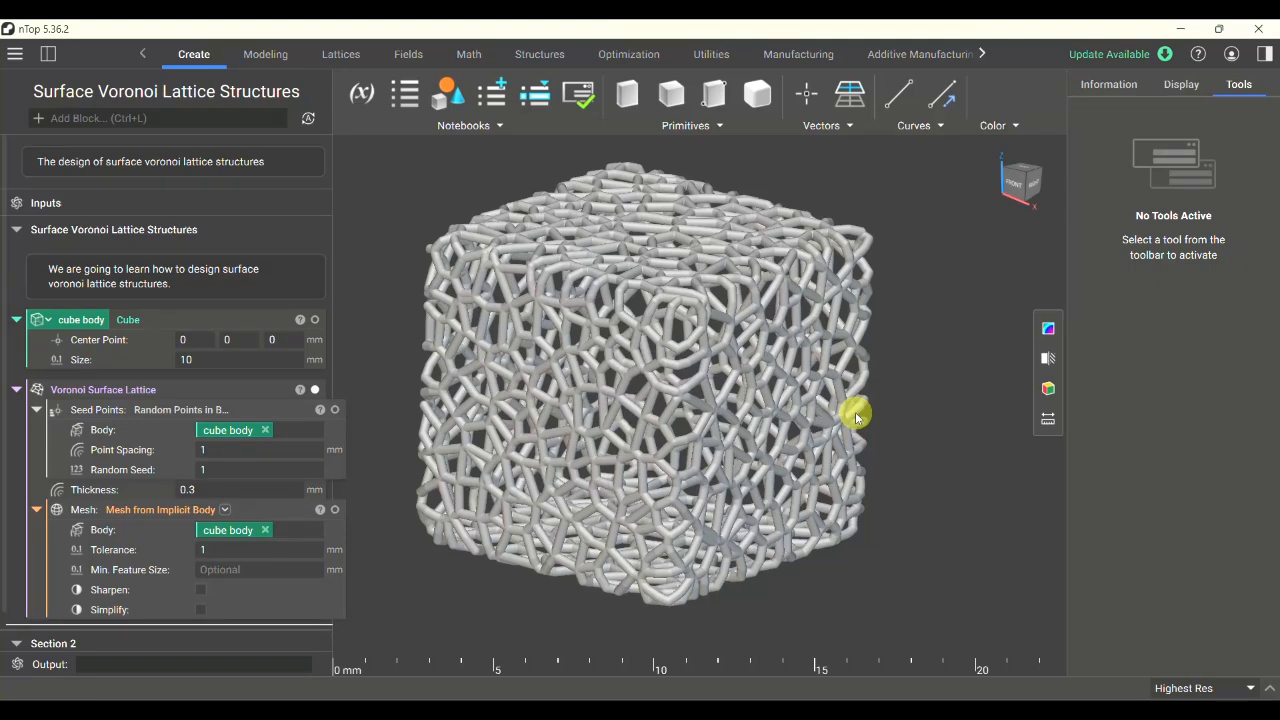